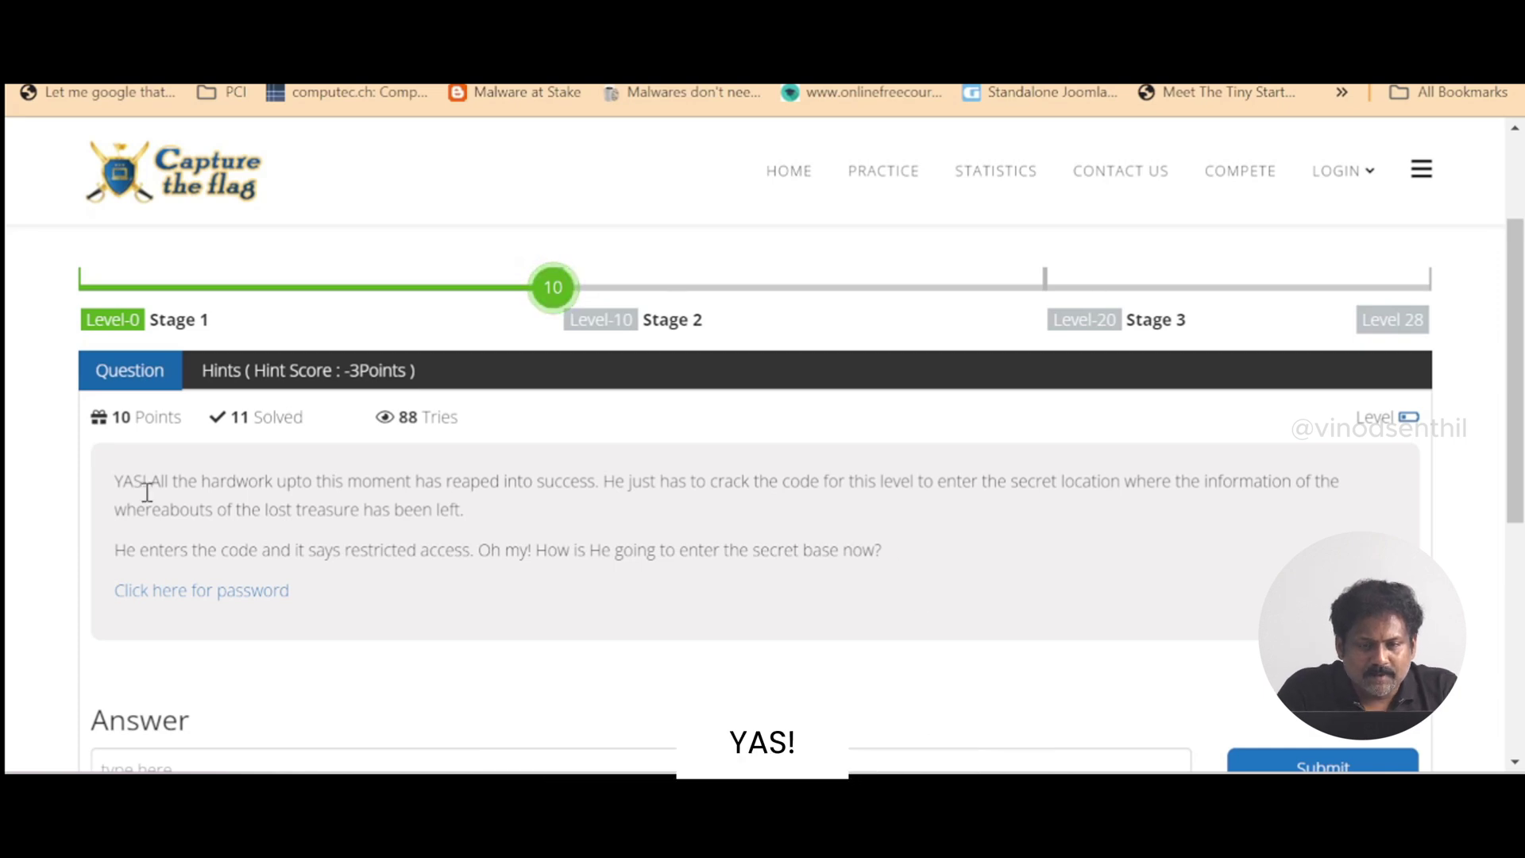
Step: Highlight the challenge's opening paragraph and the sentence about entering the secret base
left_click_drag(140, 479, 504, 512)
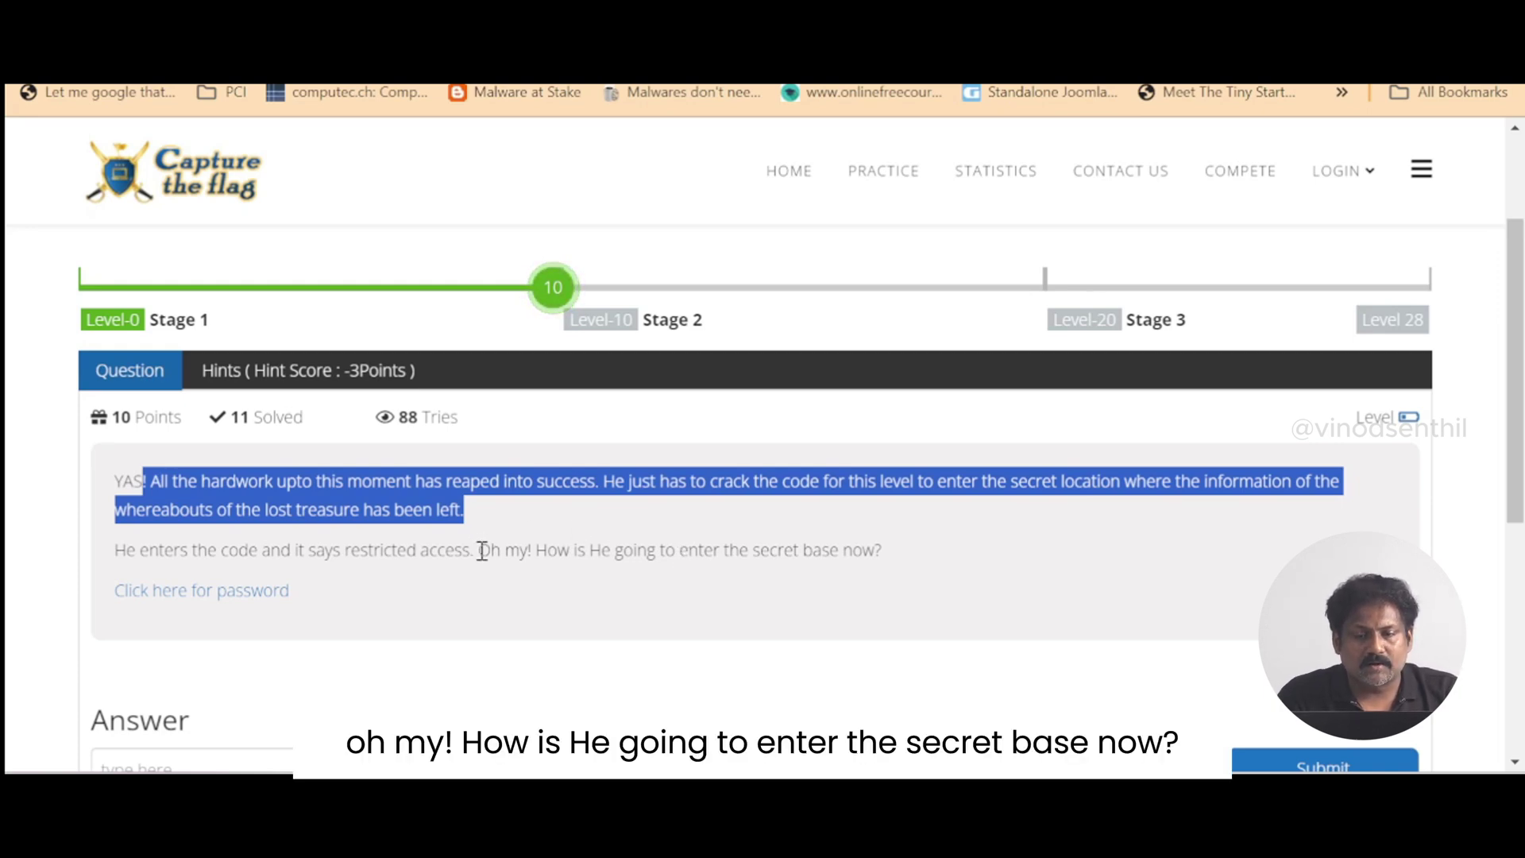
left_click_drag(480, 549, 699, 580)
left_click_drag(851, 578, 887, 566)
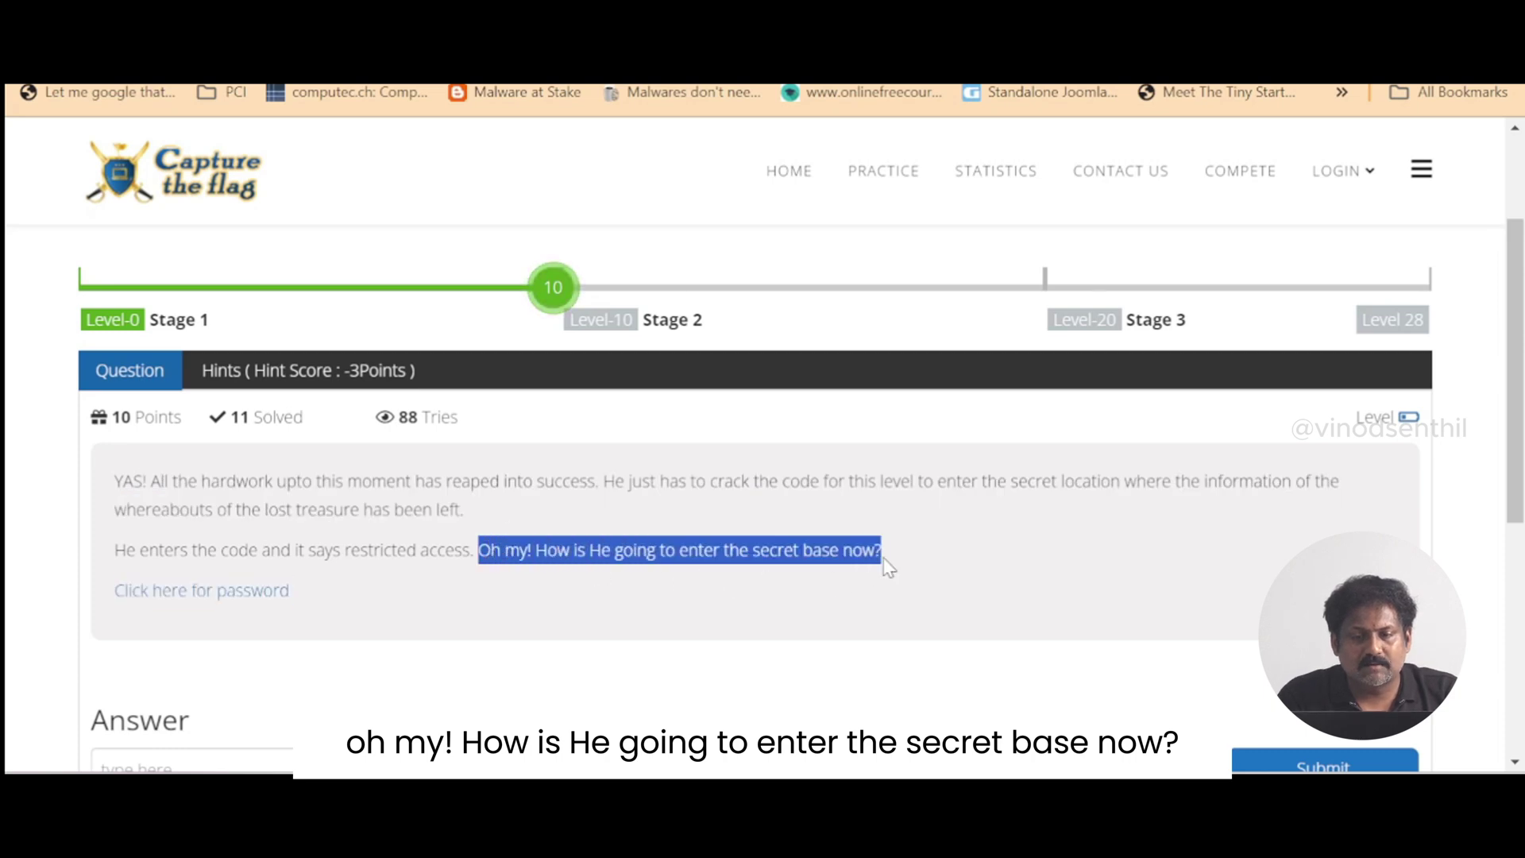
Step: Try the 'Click here for password' link and highlight the resulting Unauthorised Access! message
left_click(938, 567)
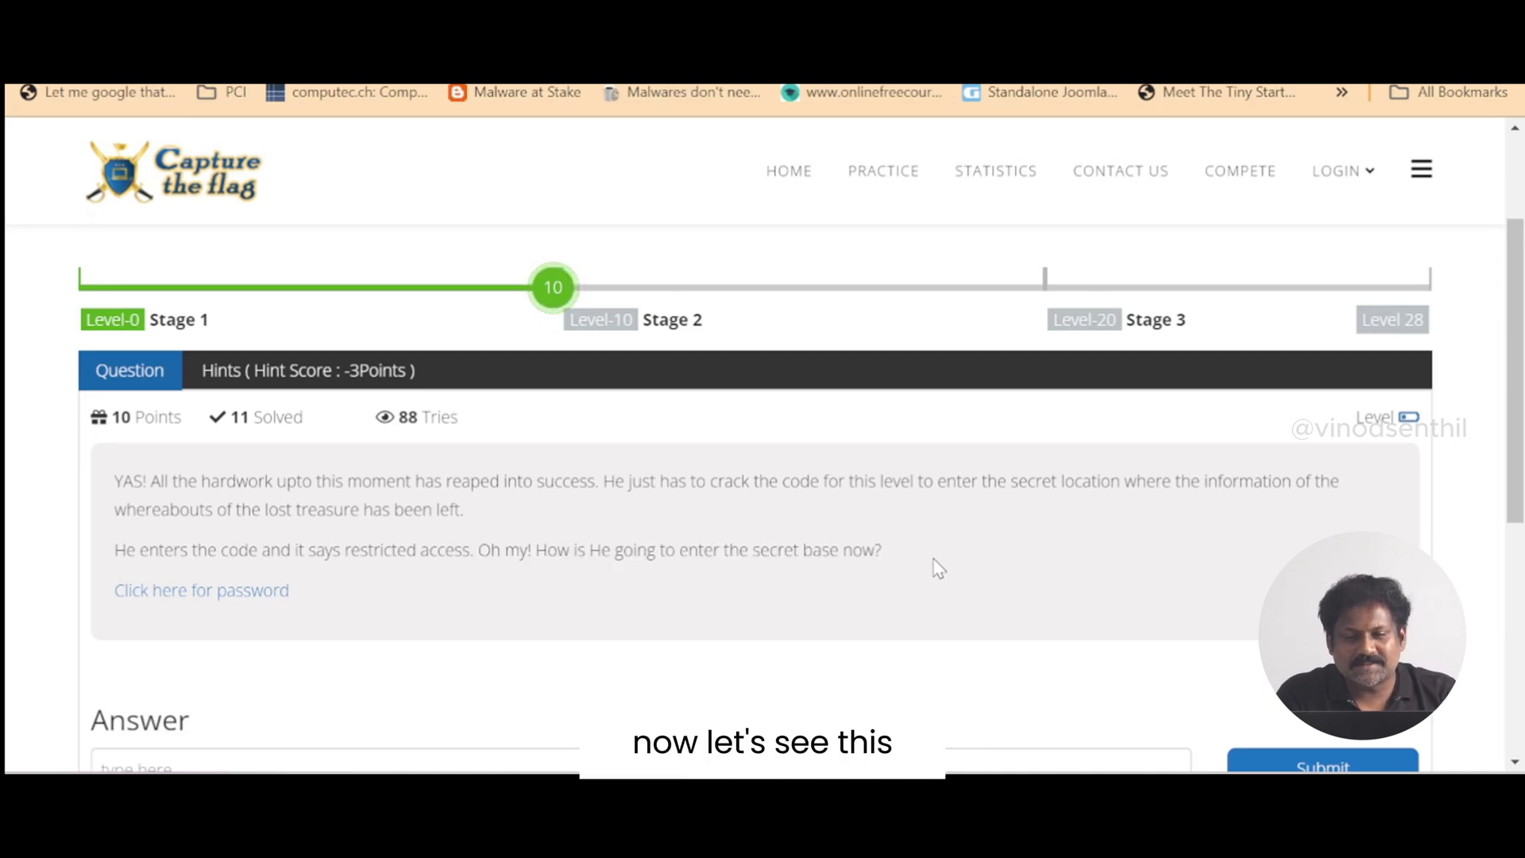
left_click(178, 602)
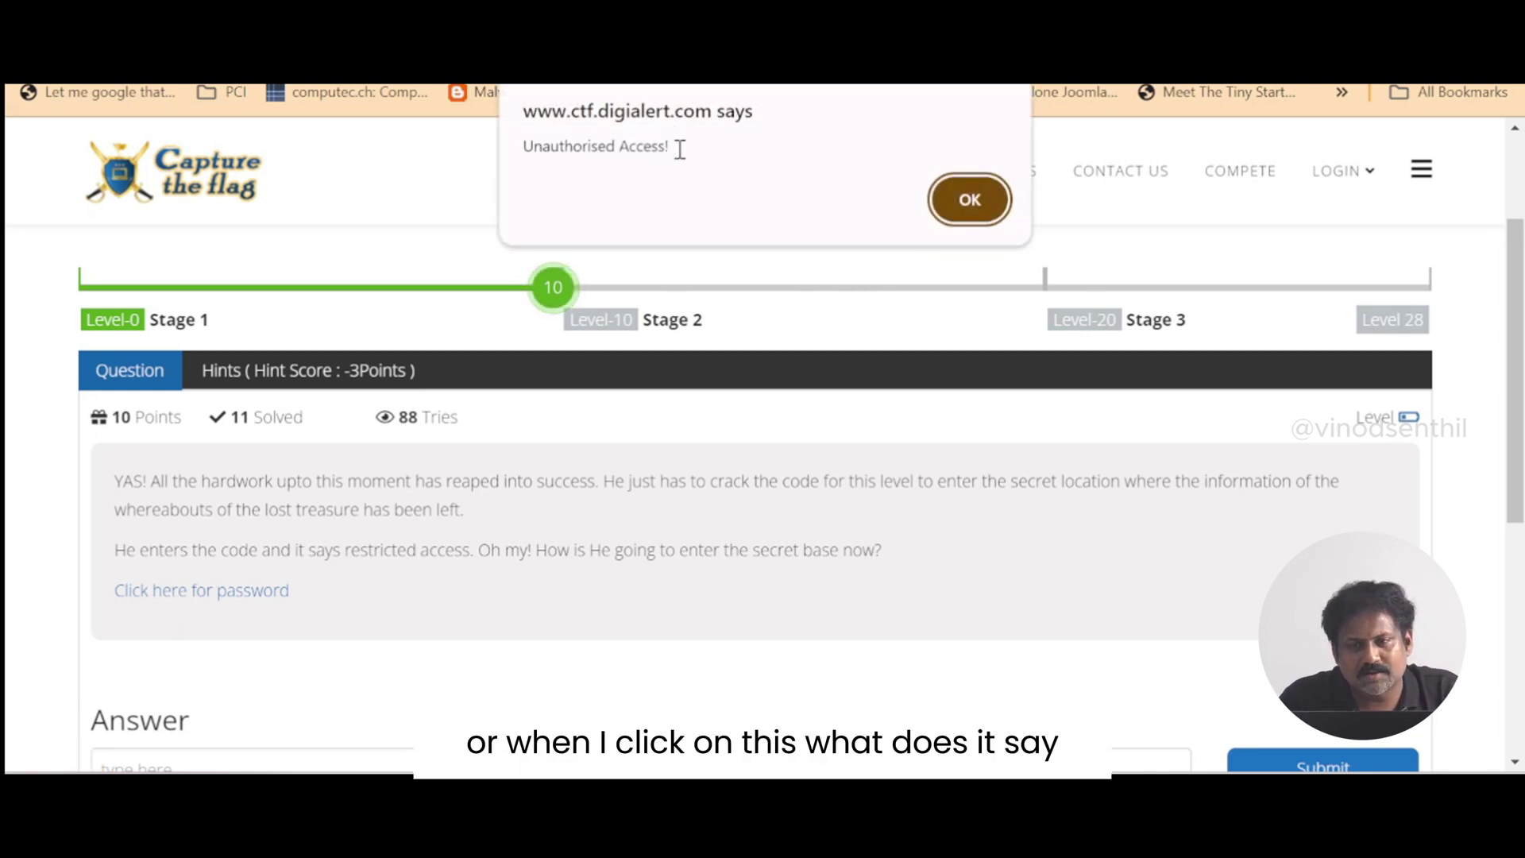
left_click_drag(681, 147, 517, 99)
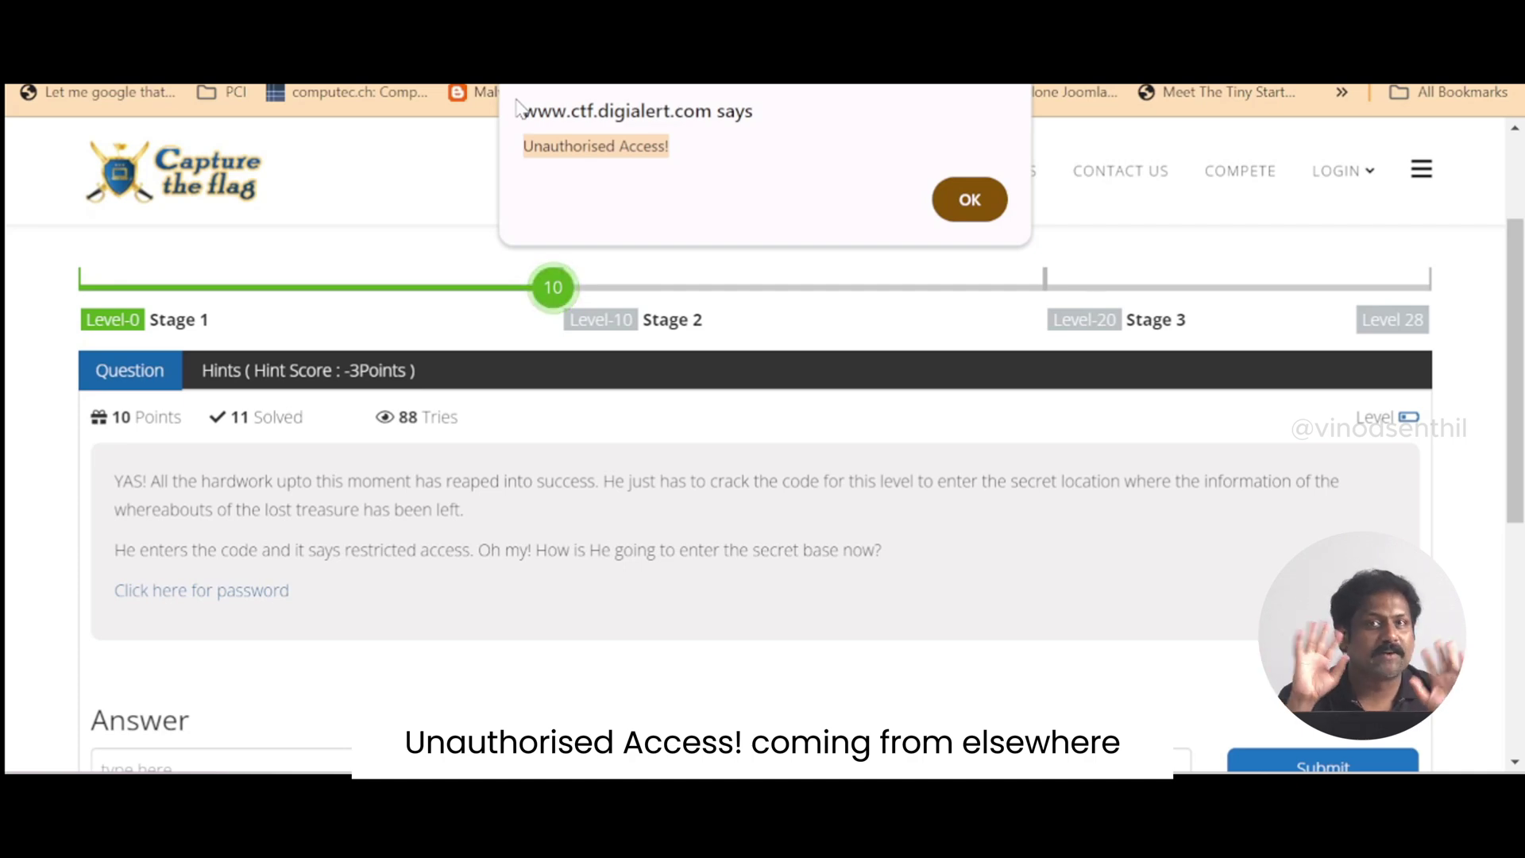
Step: Dismiss the Unauthorised Access! alert and view the level 10 page's HTML source
left_click(970, 200)
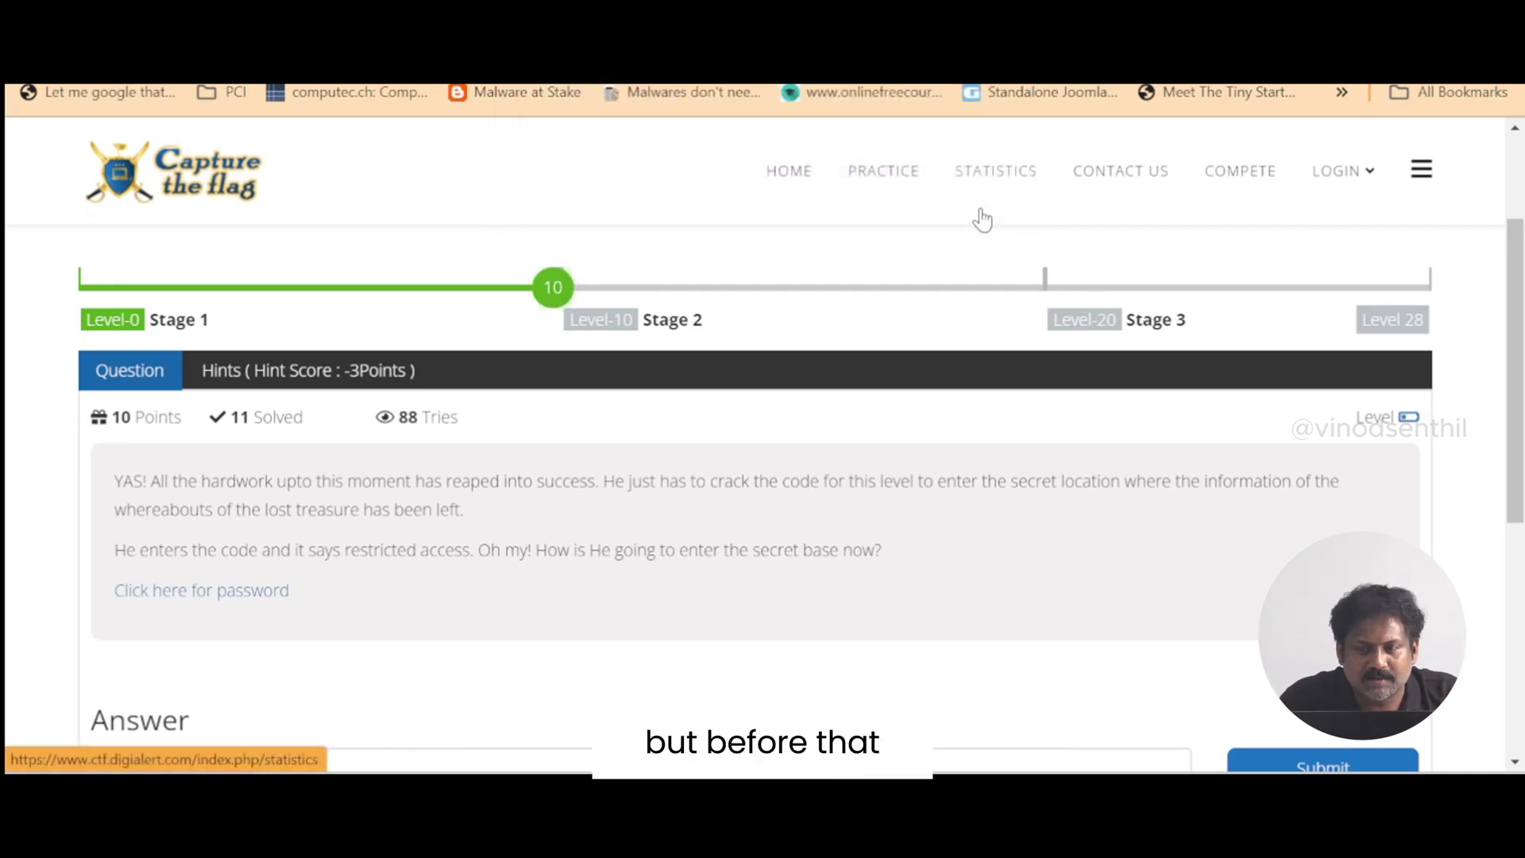
right_click(932, 629)
scroll(1007, 582, "down", 1)
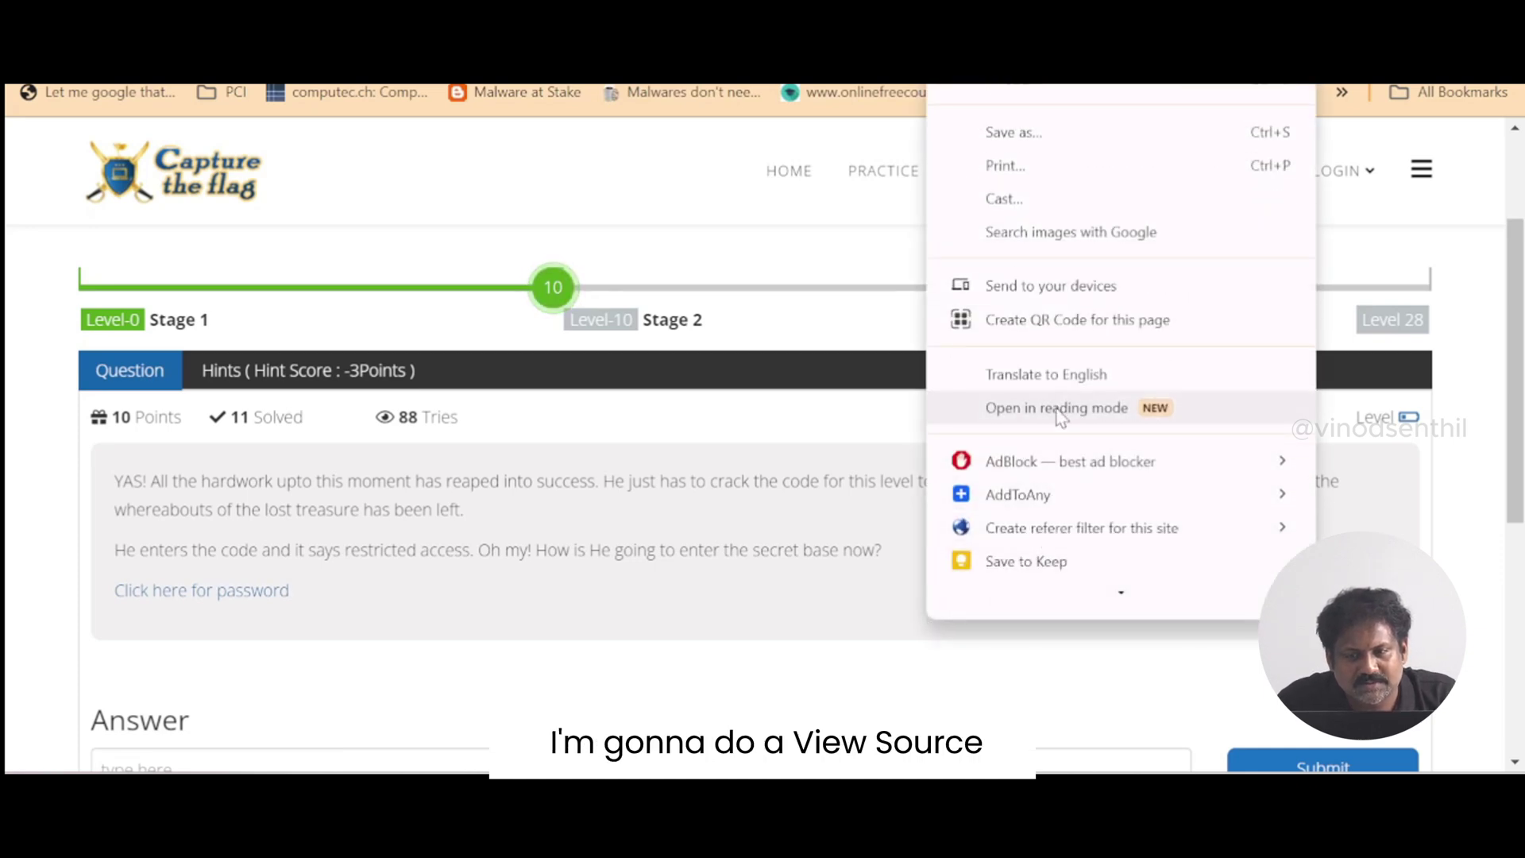
scroll(1059, 407, "down", 1)
left_click(1090, 569)
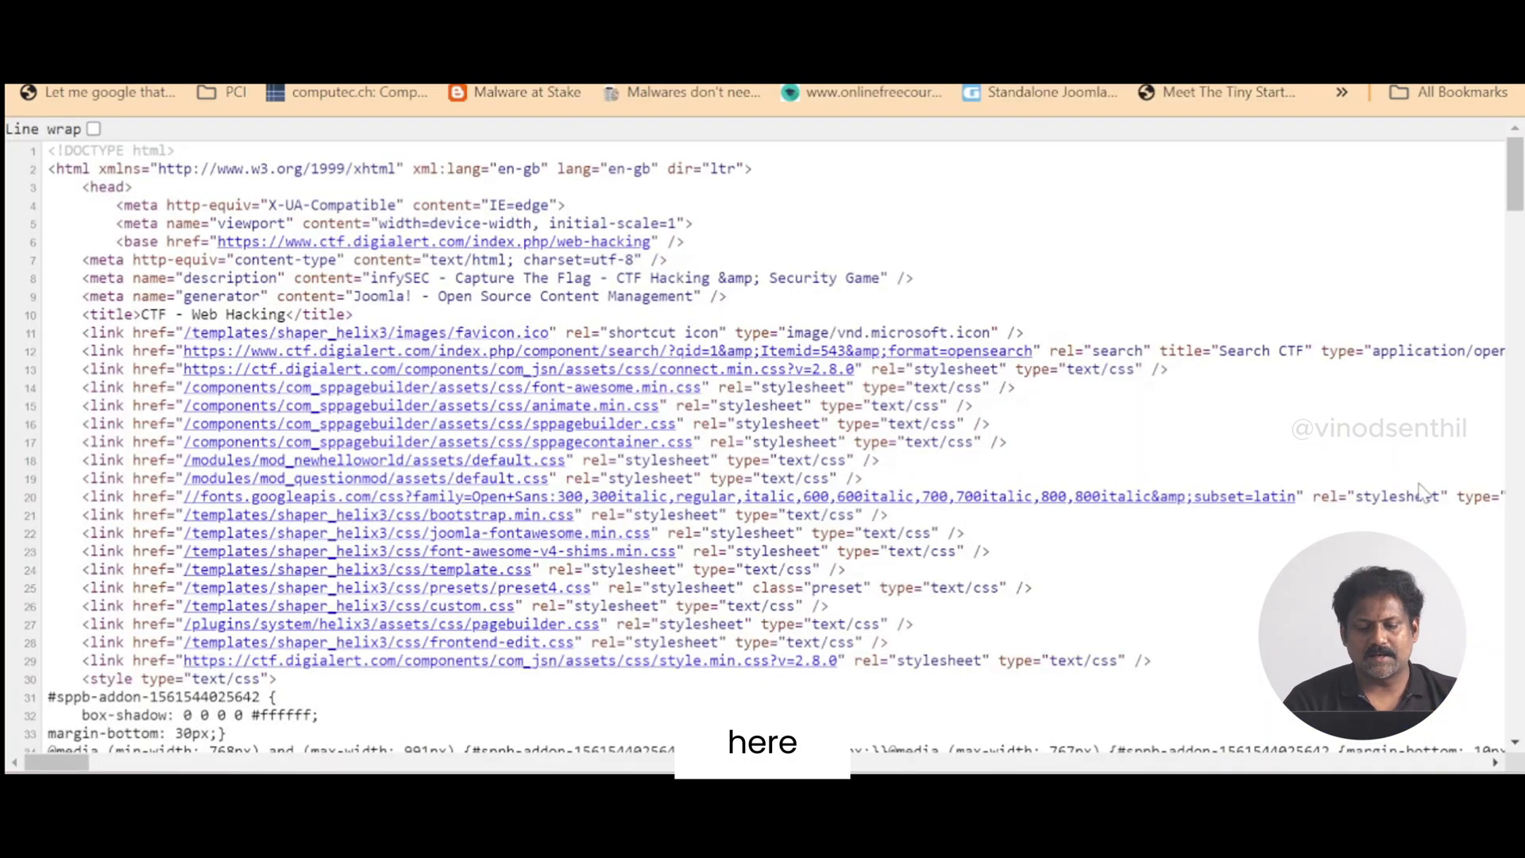
Step: Search the source for 'ACCES' and select the percent-encoded hidden comment in the question box
key("ctrl+f")
type("ACCESS")
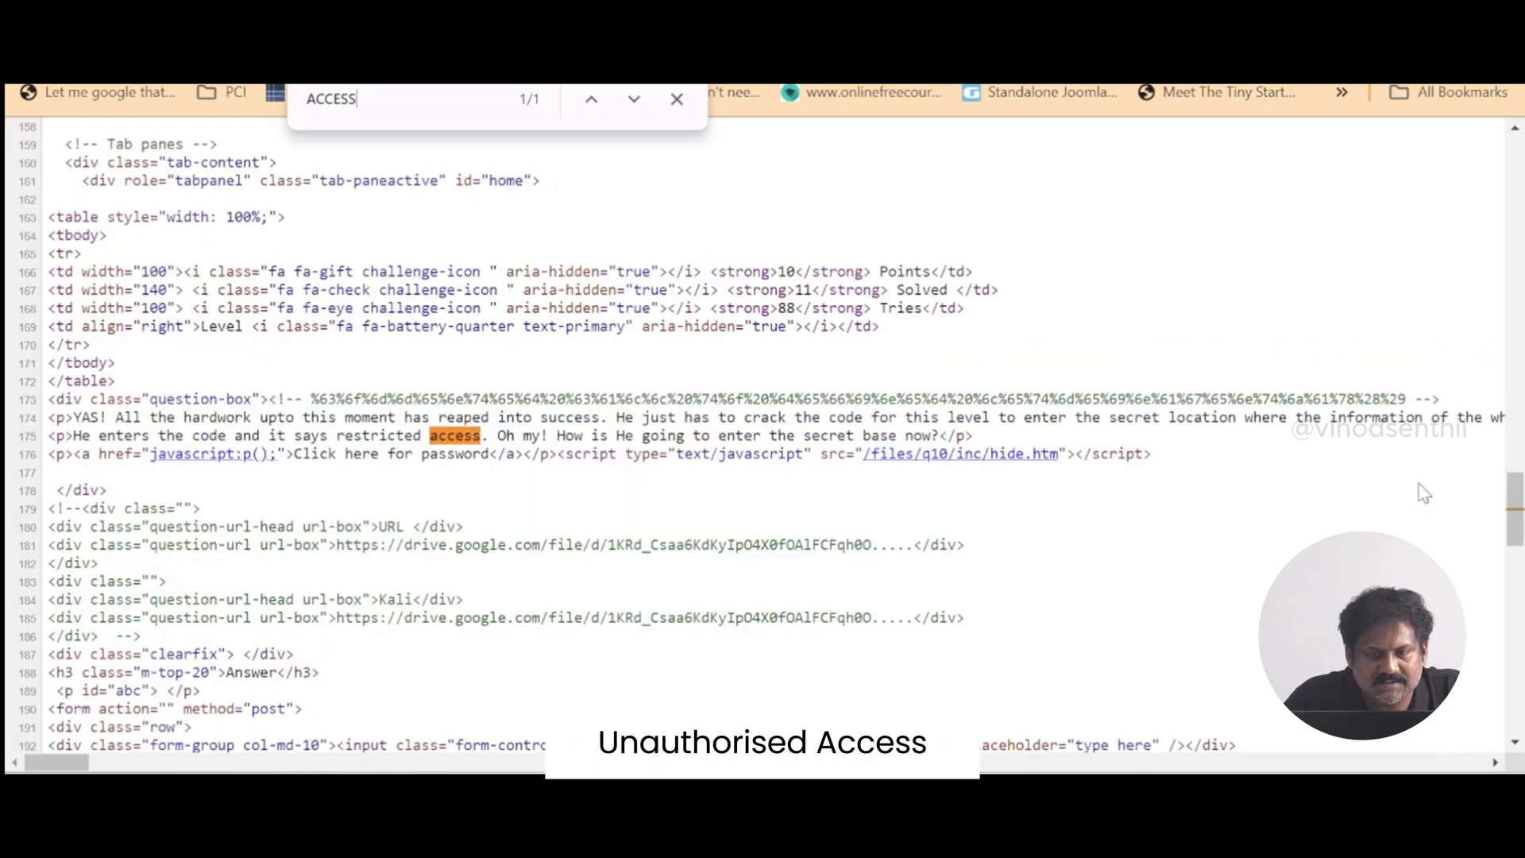
key("BackSpace")
key("BackSpace")
key("BackSpace")
key("BackSpace")
key("BackSpace")
key("BackSpace")
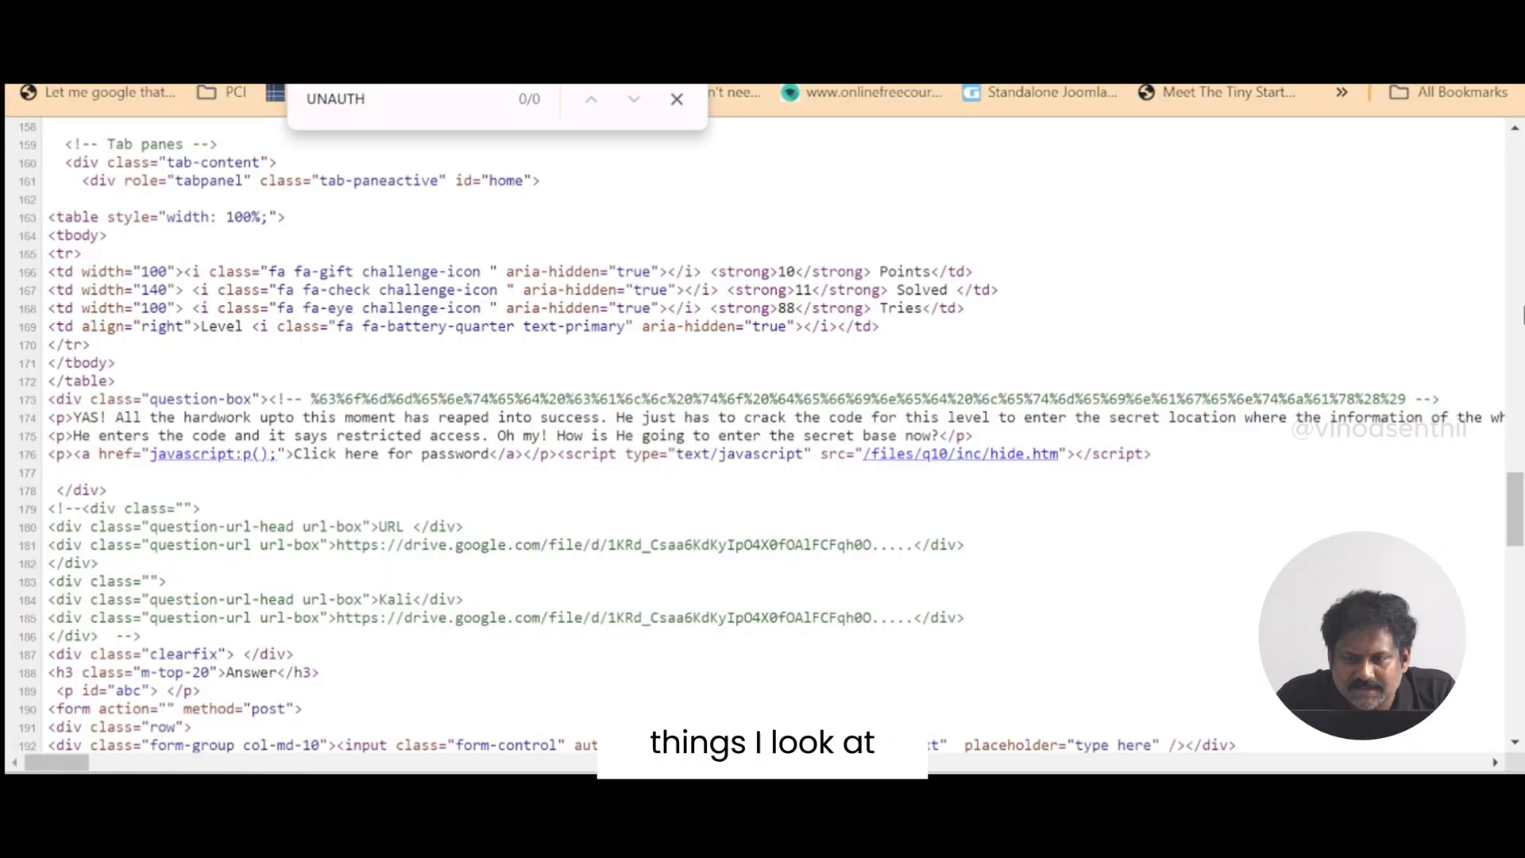
left_click_drag(1447, 397, 269, 397)
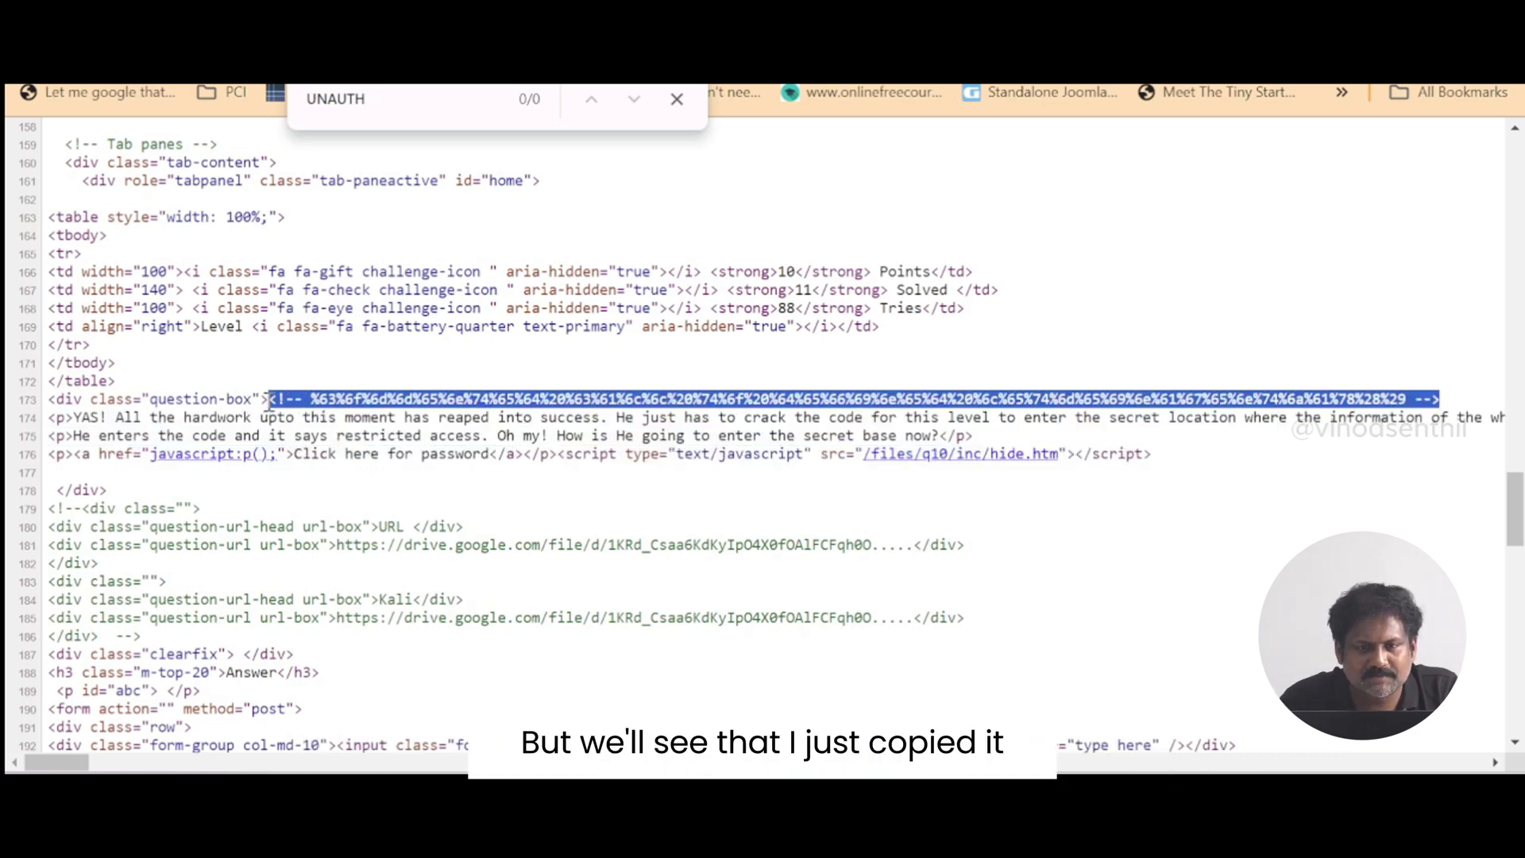
key("ctrl+w")
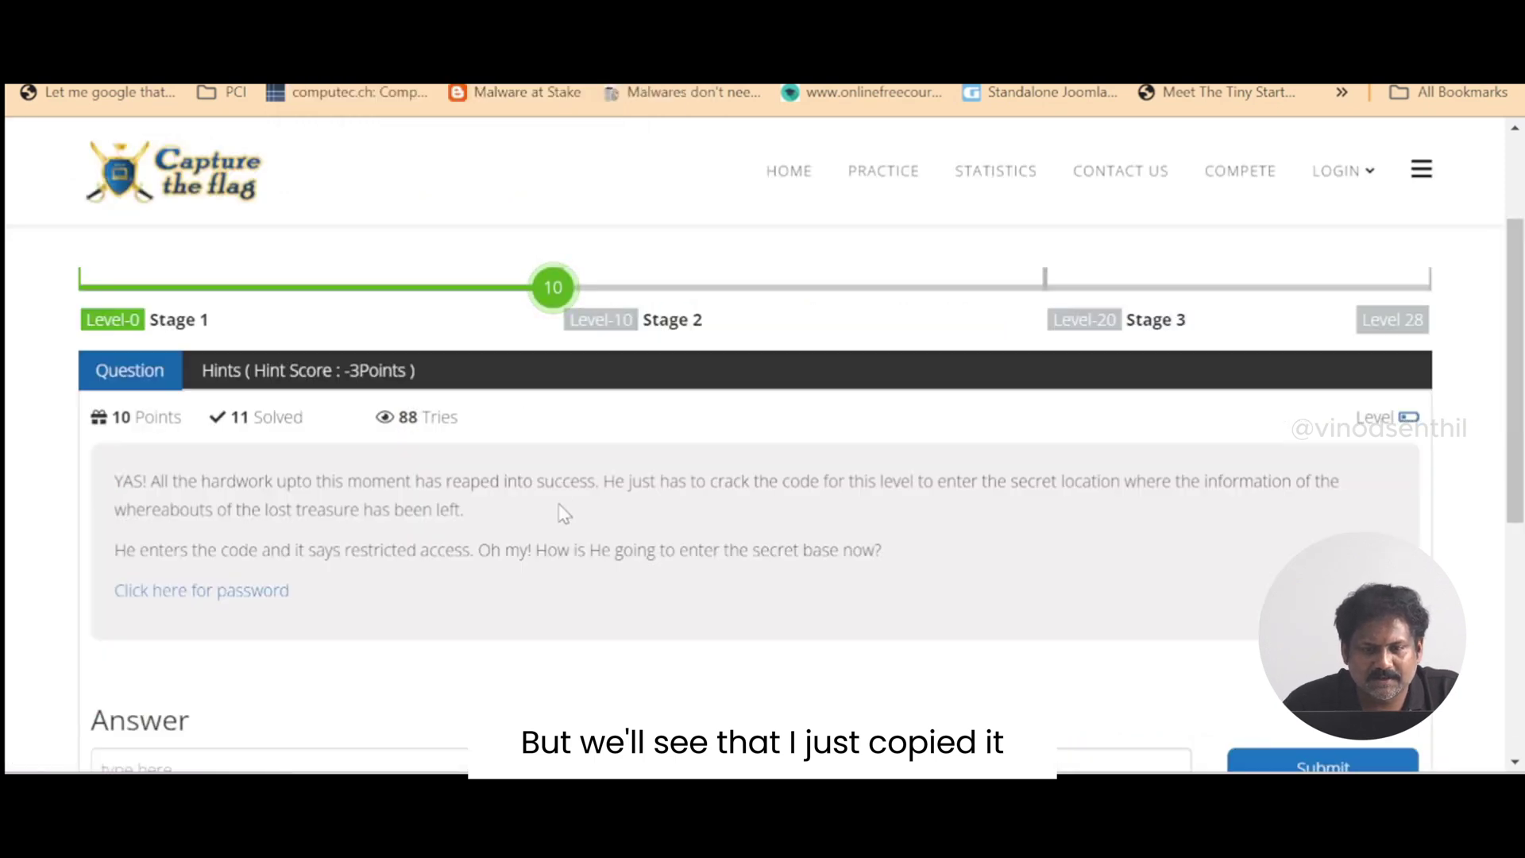
mouse_move(231, 606)
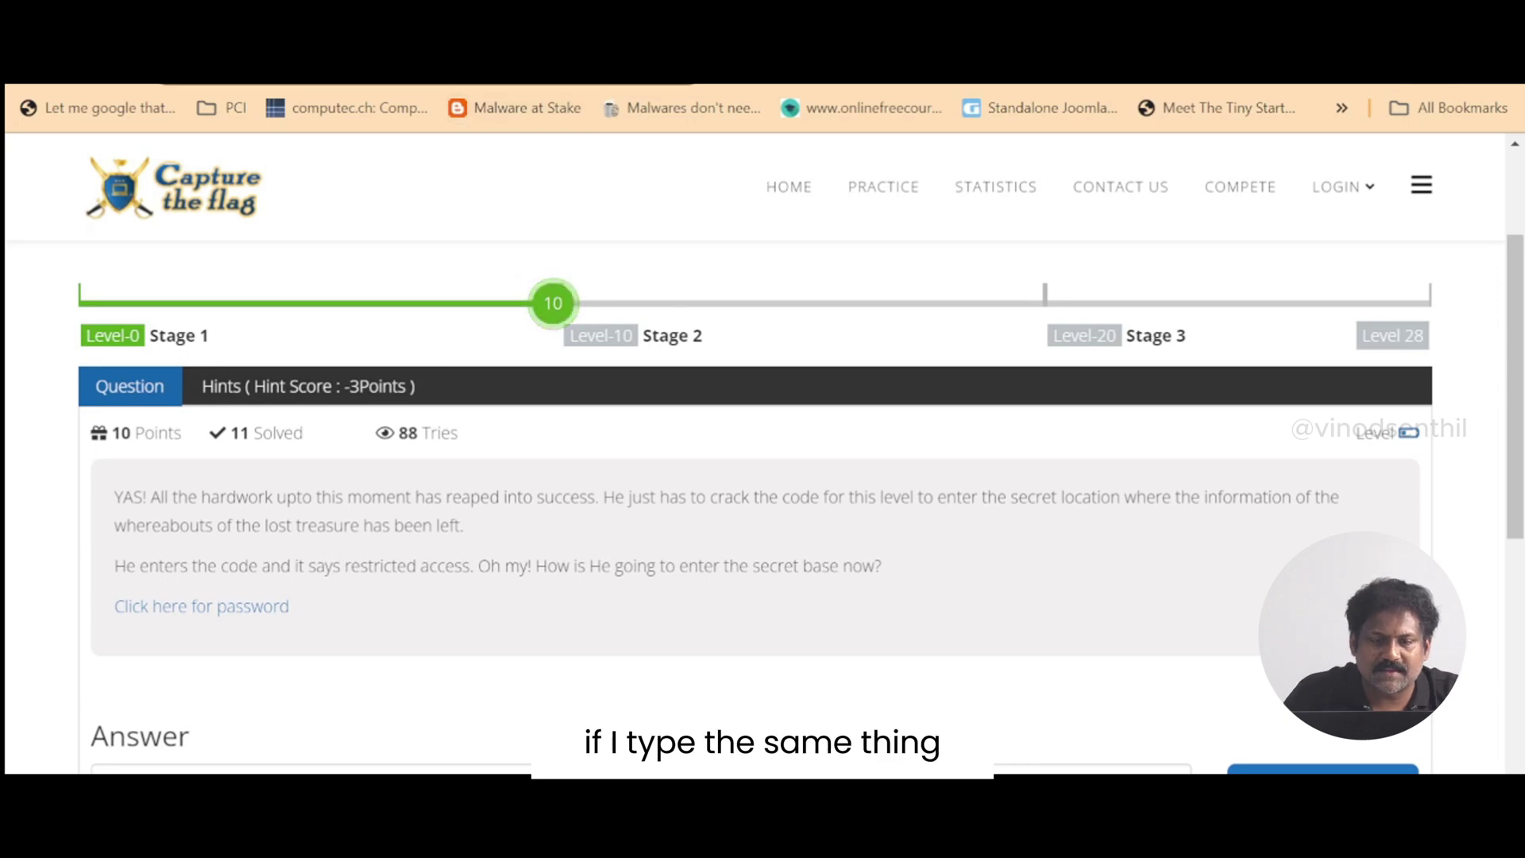
Step: Run javascript:p(); from the address bar on the level 10 challenge page
type("JAVASCRI")
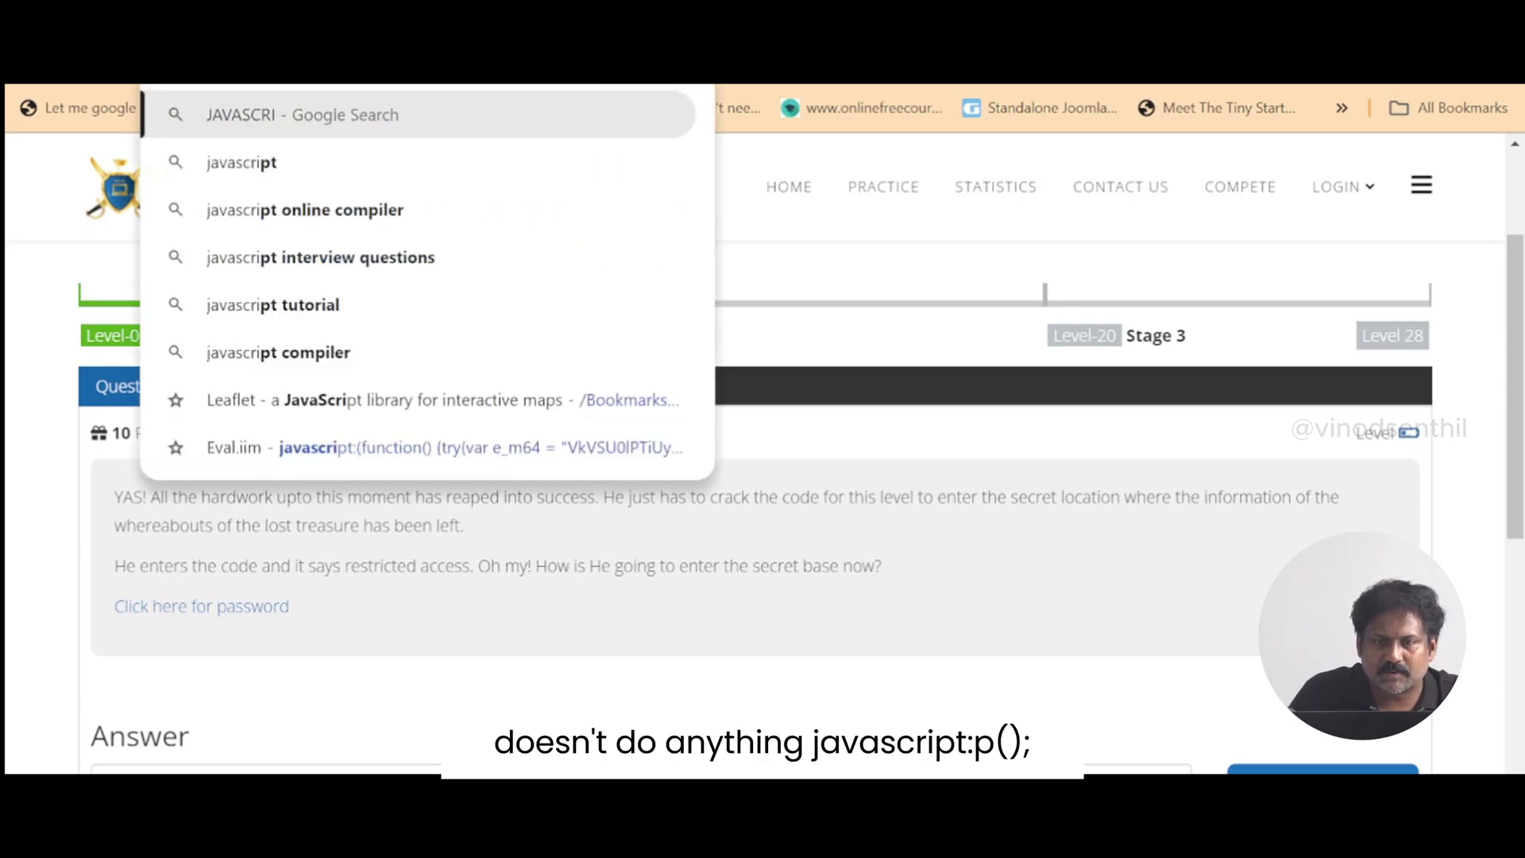
key("Escape")
type("ja")
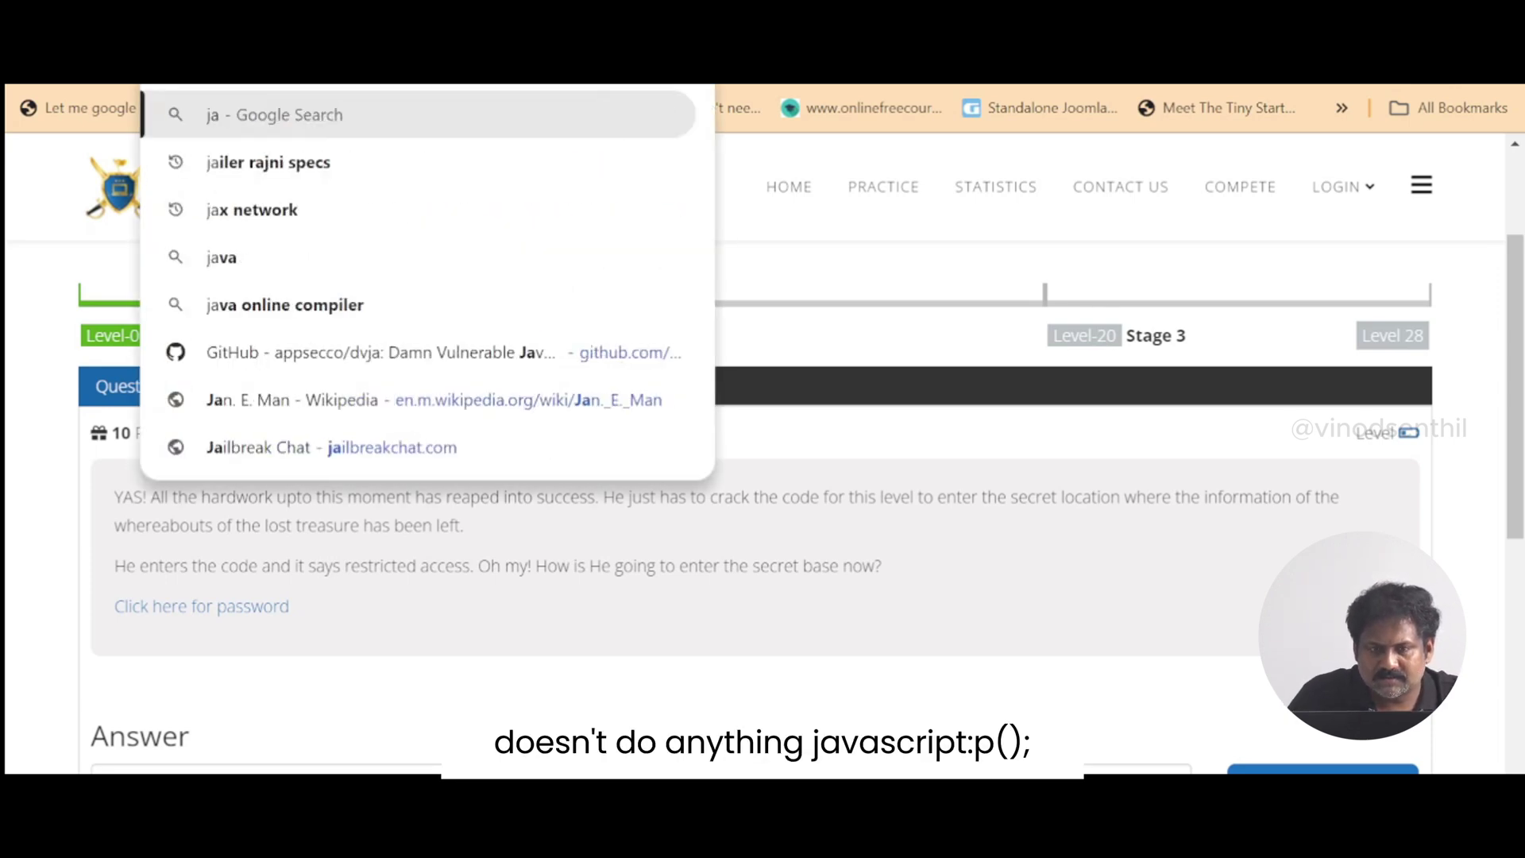
type("vascript:p")
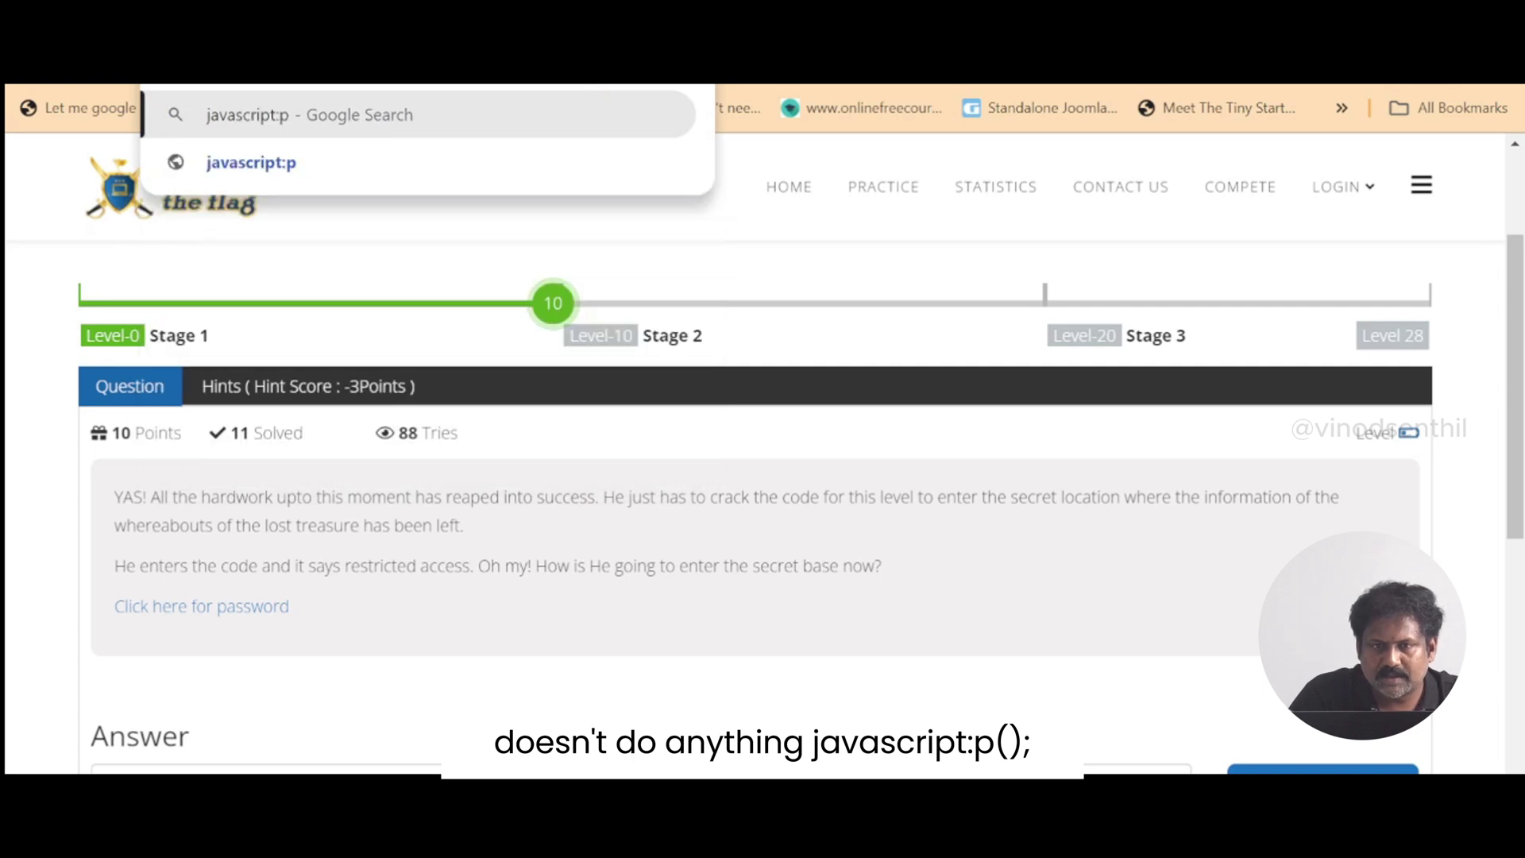
type("();")
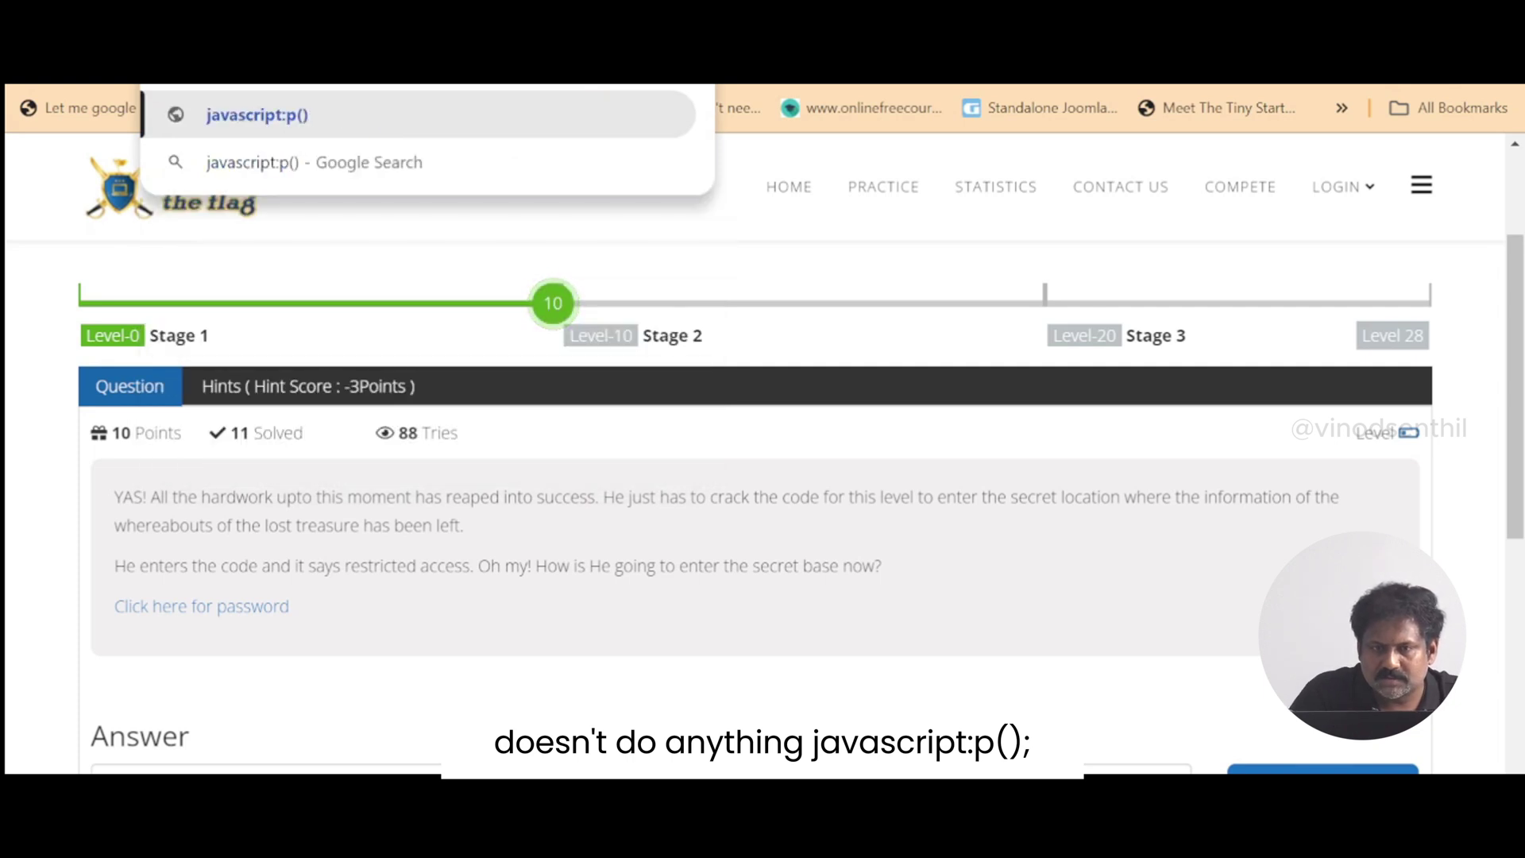
key("Return")
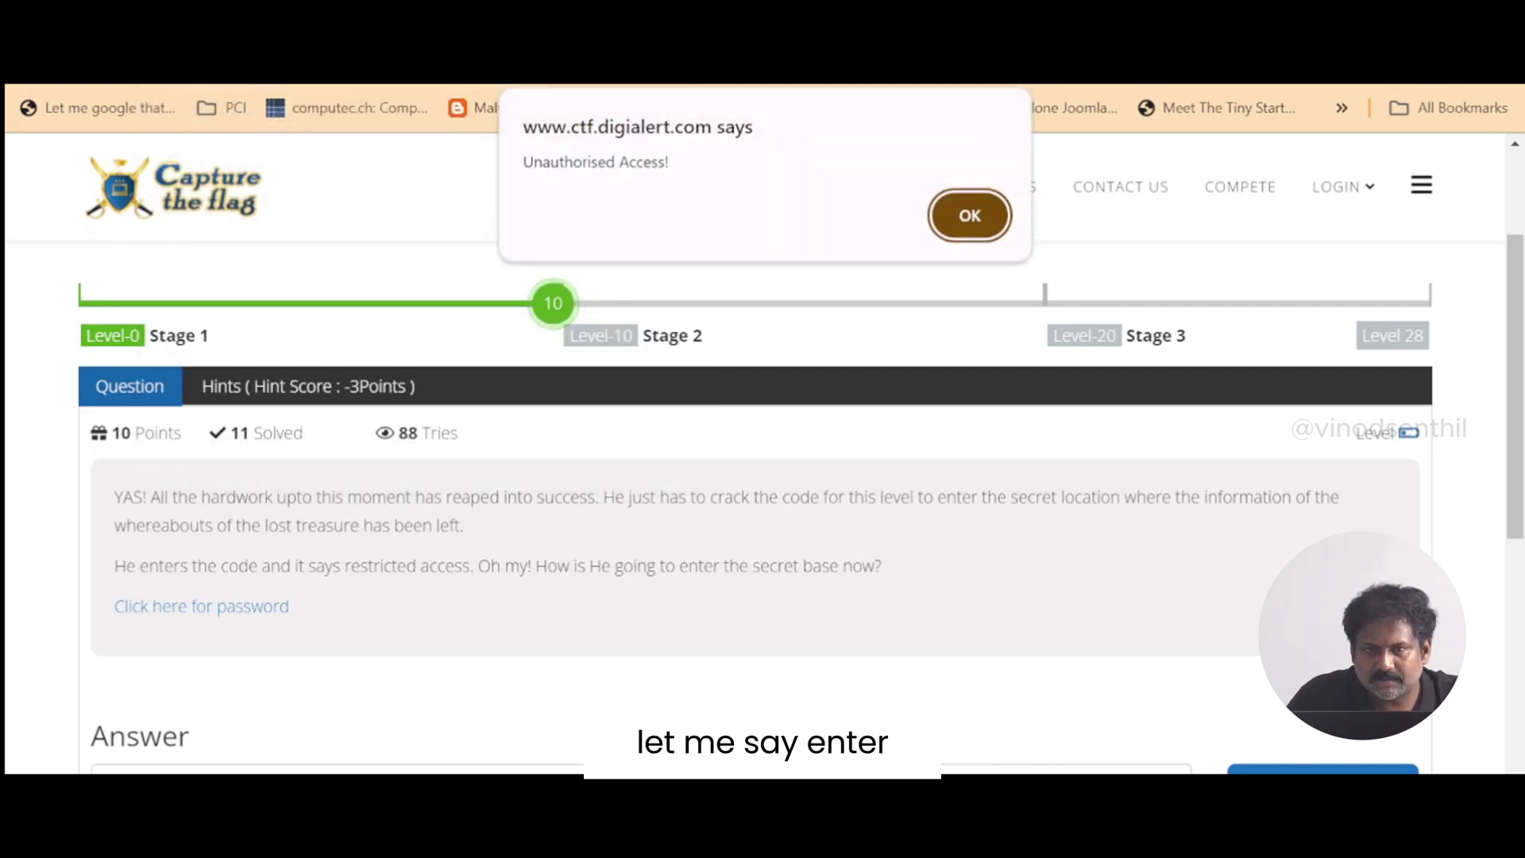
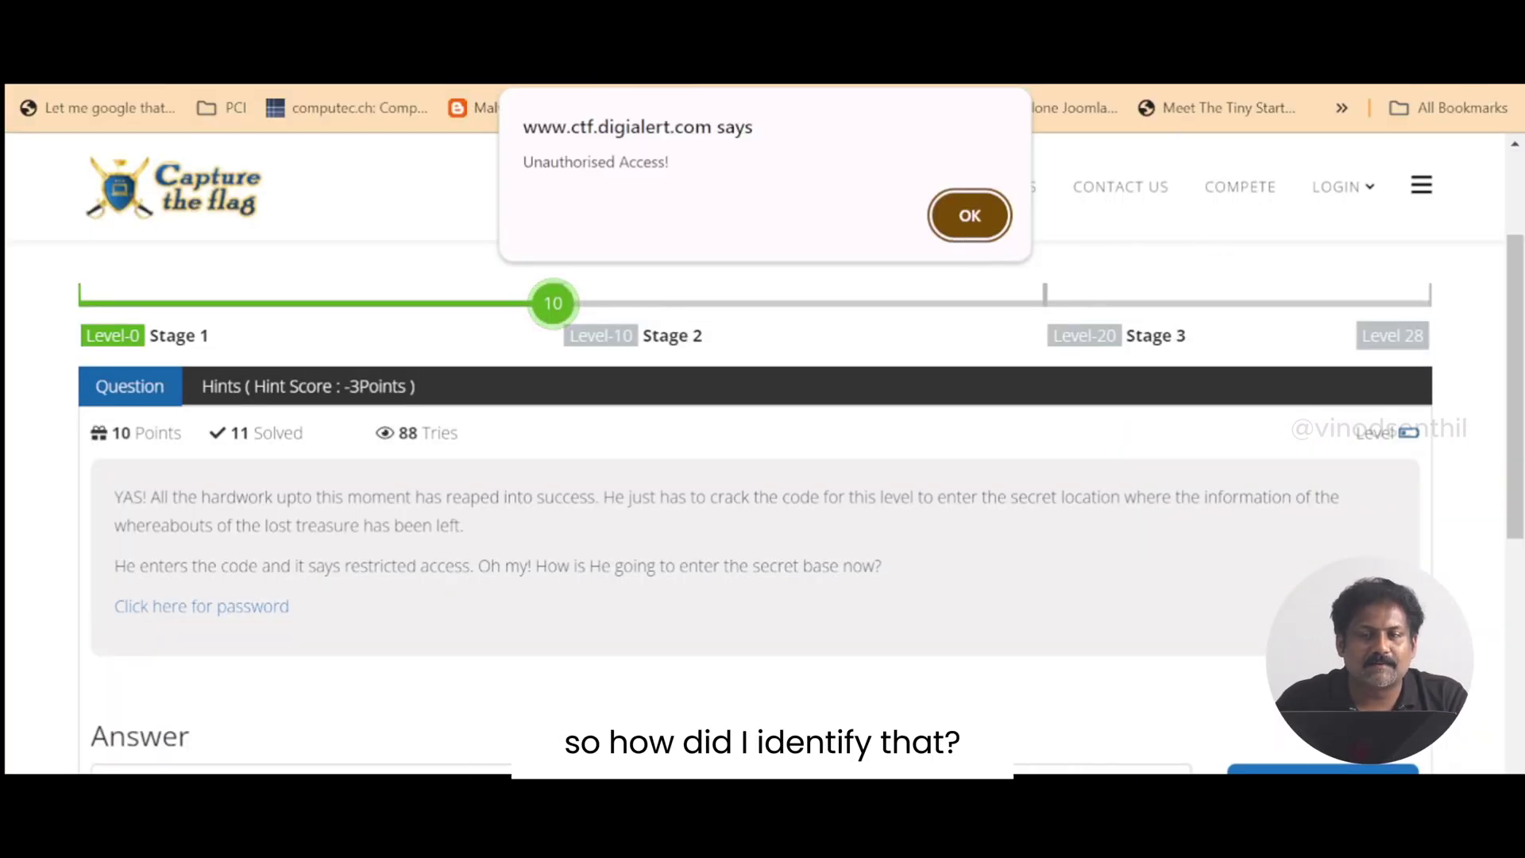
Step: Dismiss the alert and inspect the source's encoded comment and the javascript:p() password link
left_click(970, 215)
key("ctrl+Tab")
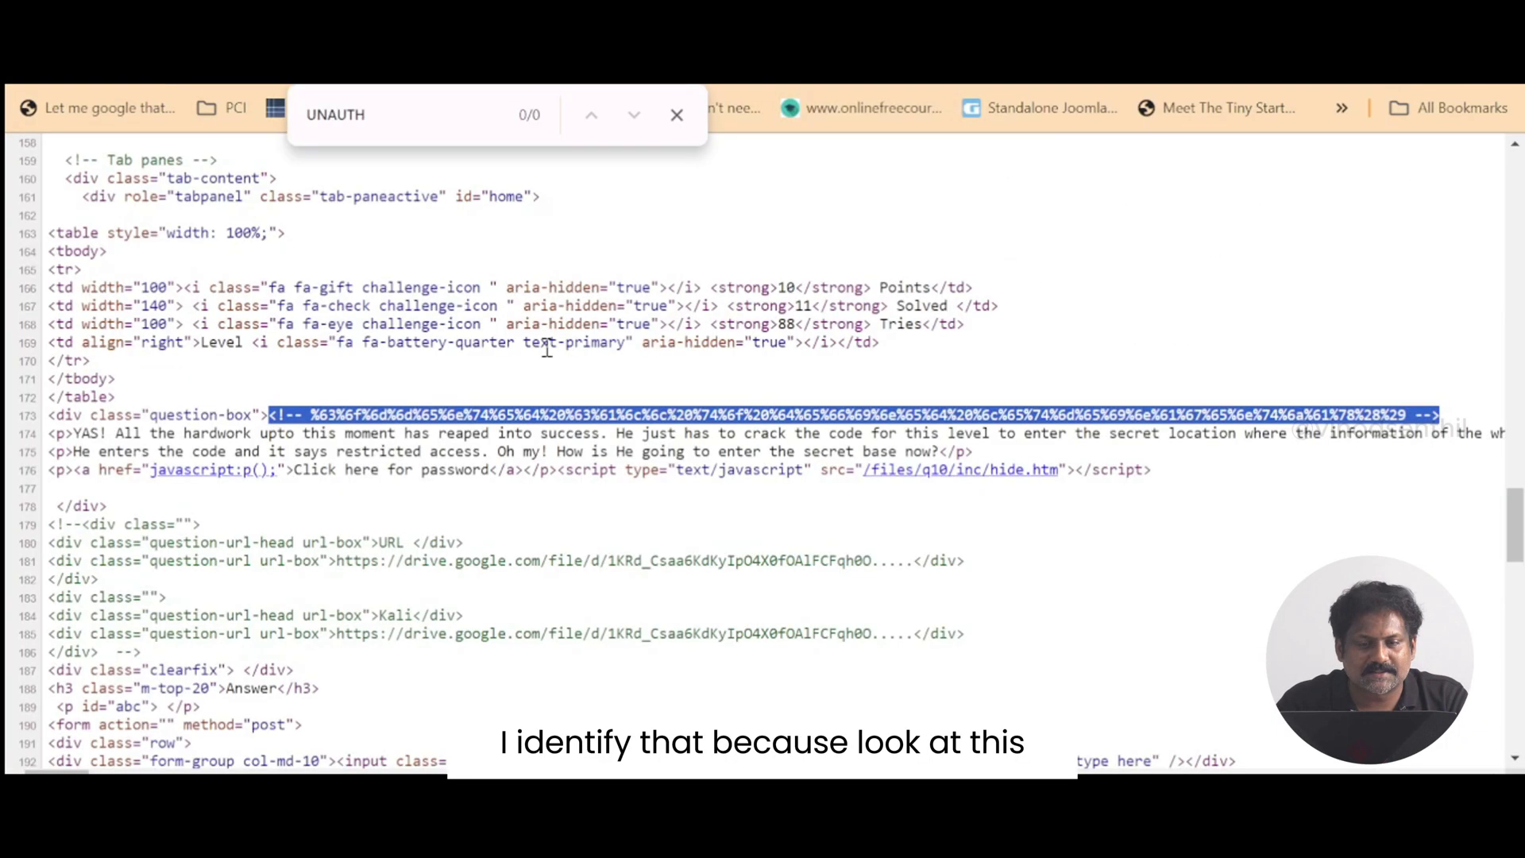
left_click(592, 548)
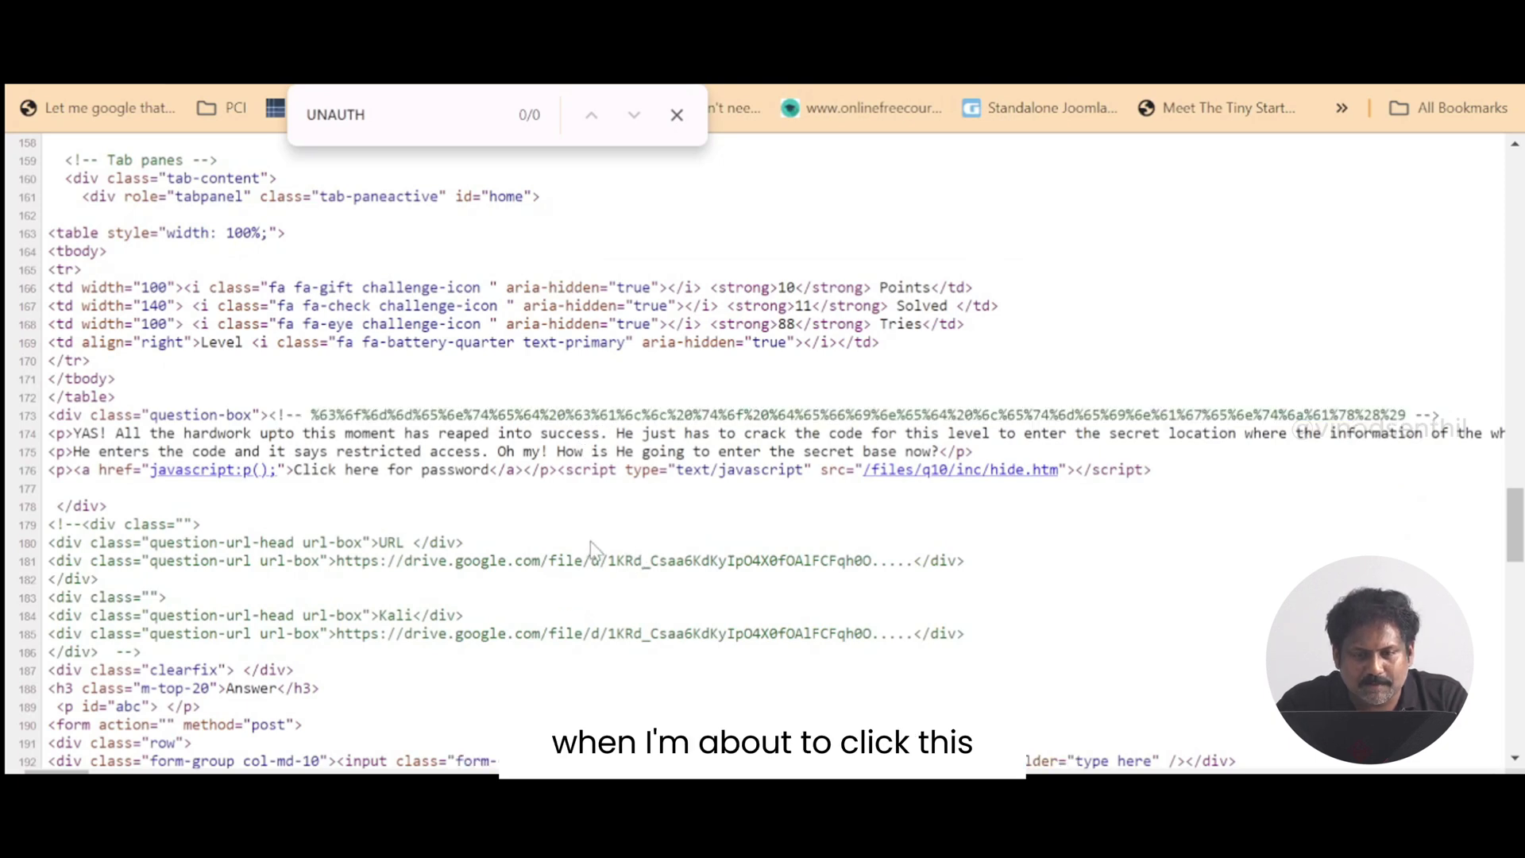
left_click_drag(326, 470, 505, 472)
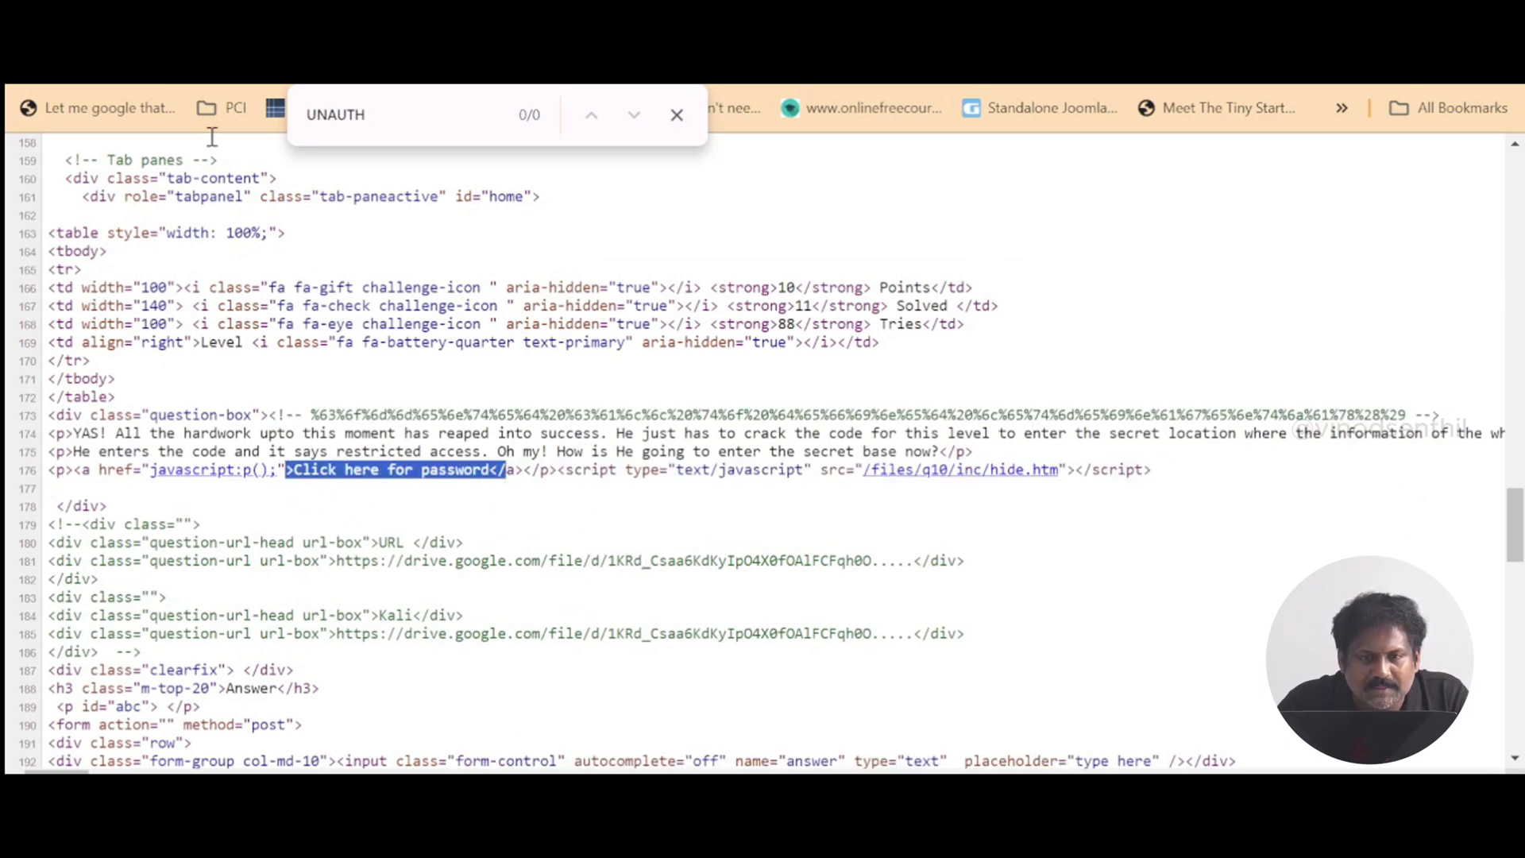
key("ctrl+w")
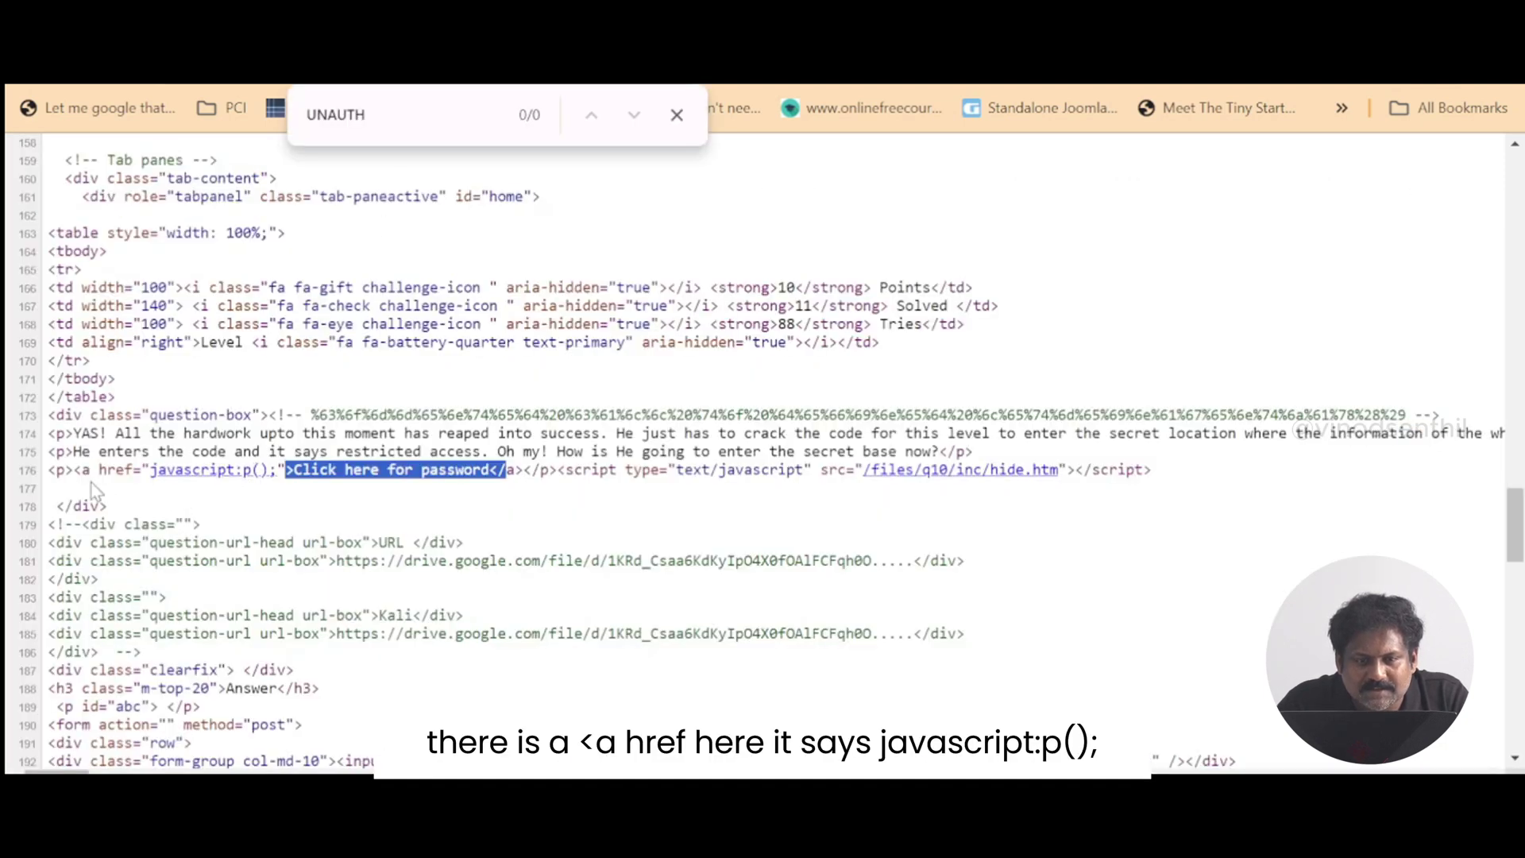
left_click_drag(75, 471, 283, 456)
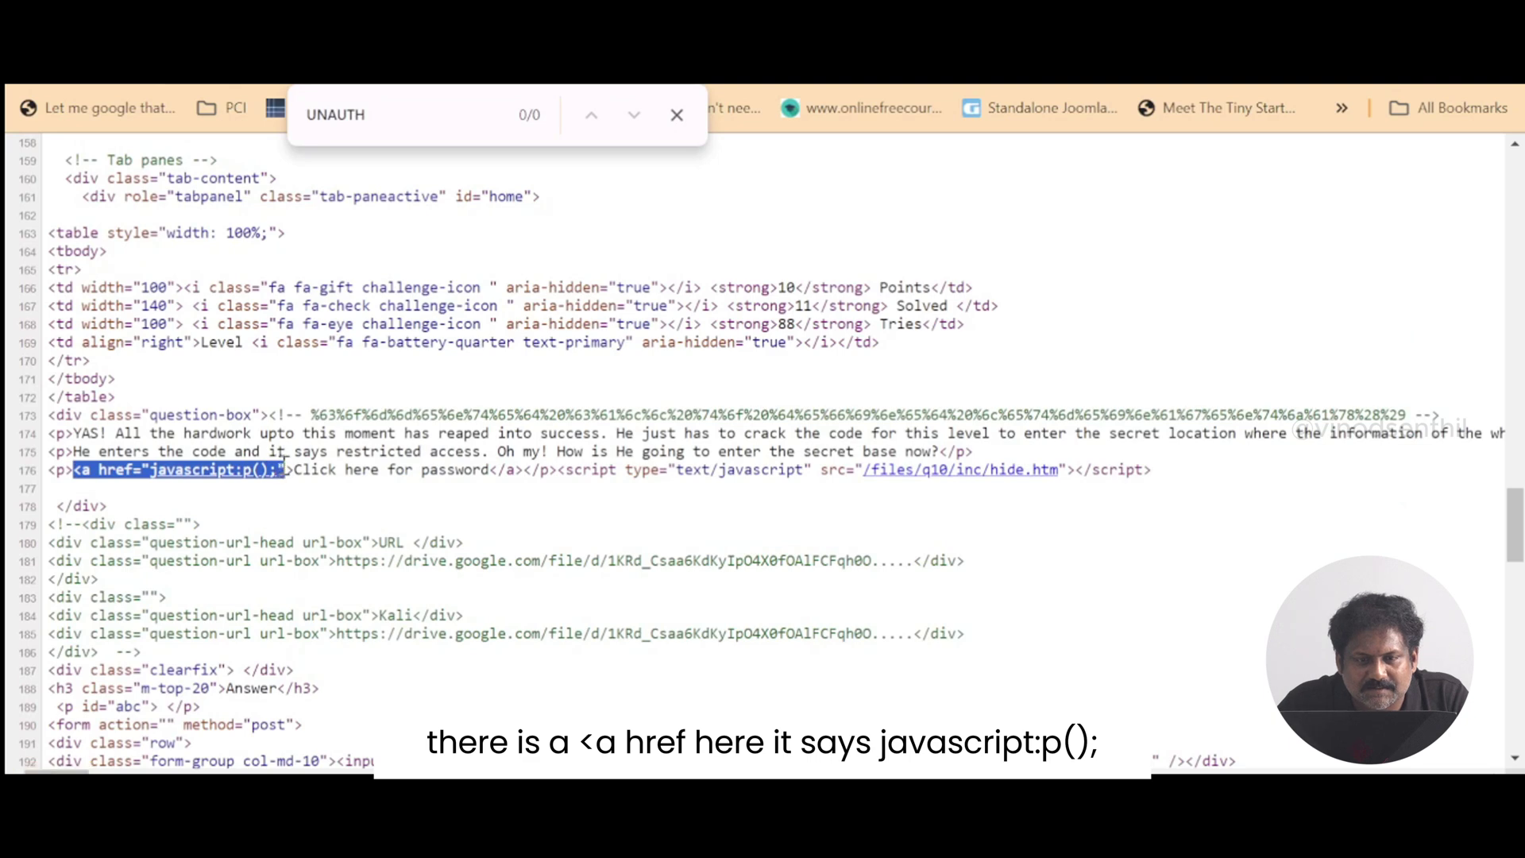
left_click(572, 521)
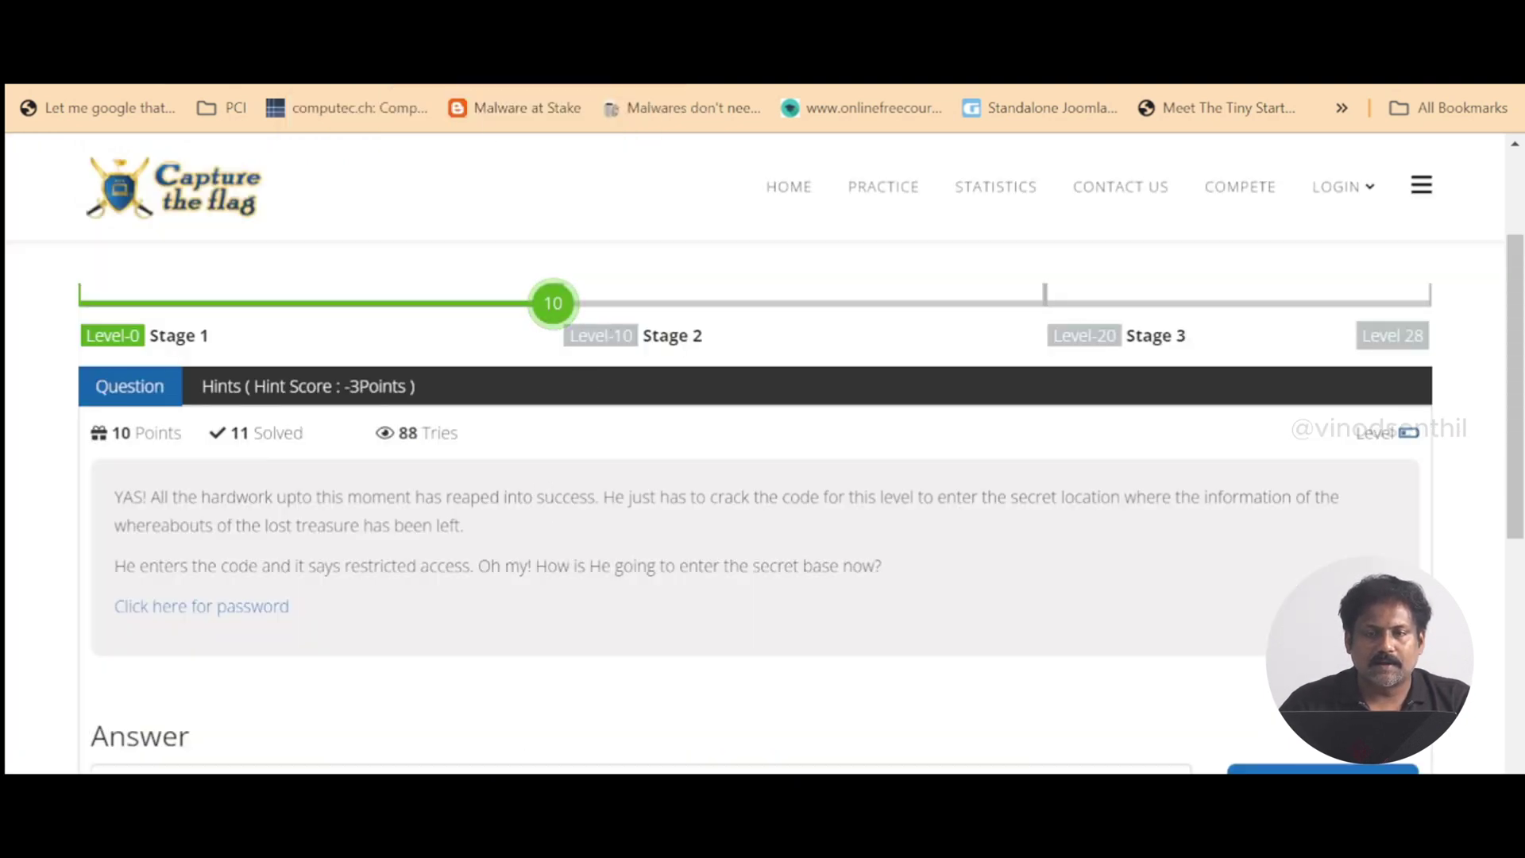
Step: Search 'url decoder' in a new tab and open the meyerweb URL Decoder/Encoder
key("ctrl+t")
type("u")
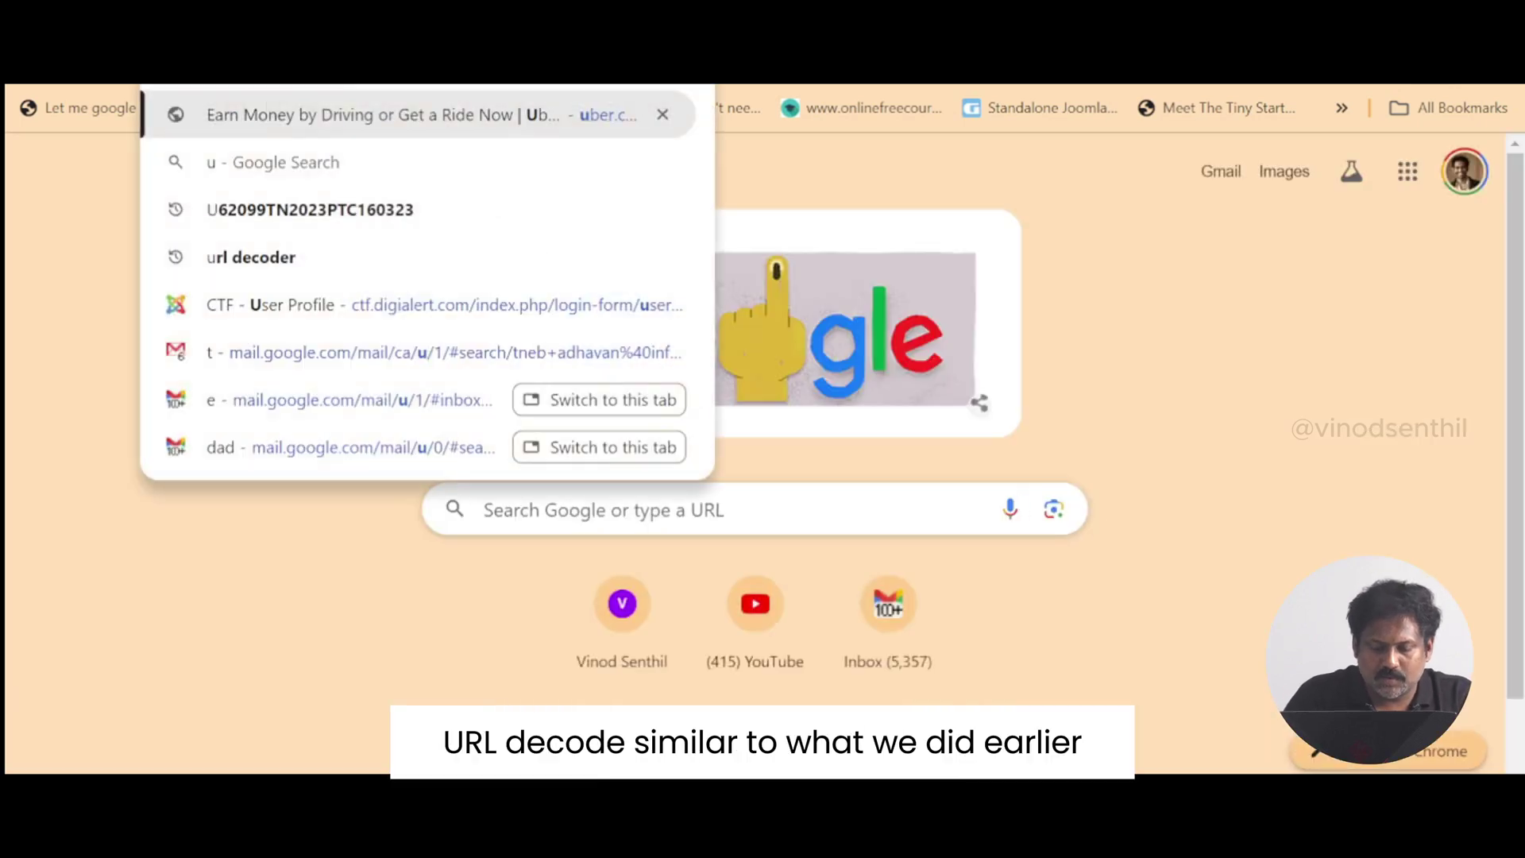
type("rl decode")
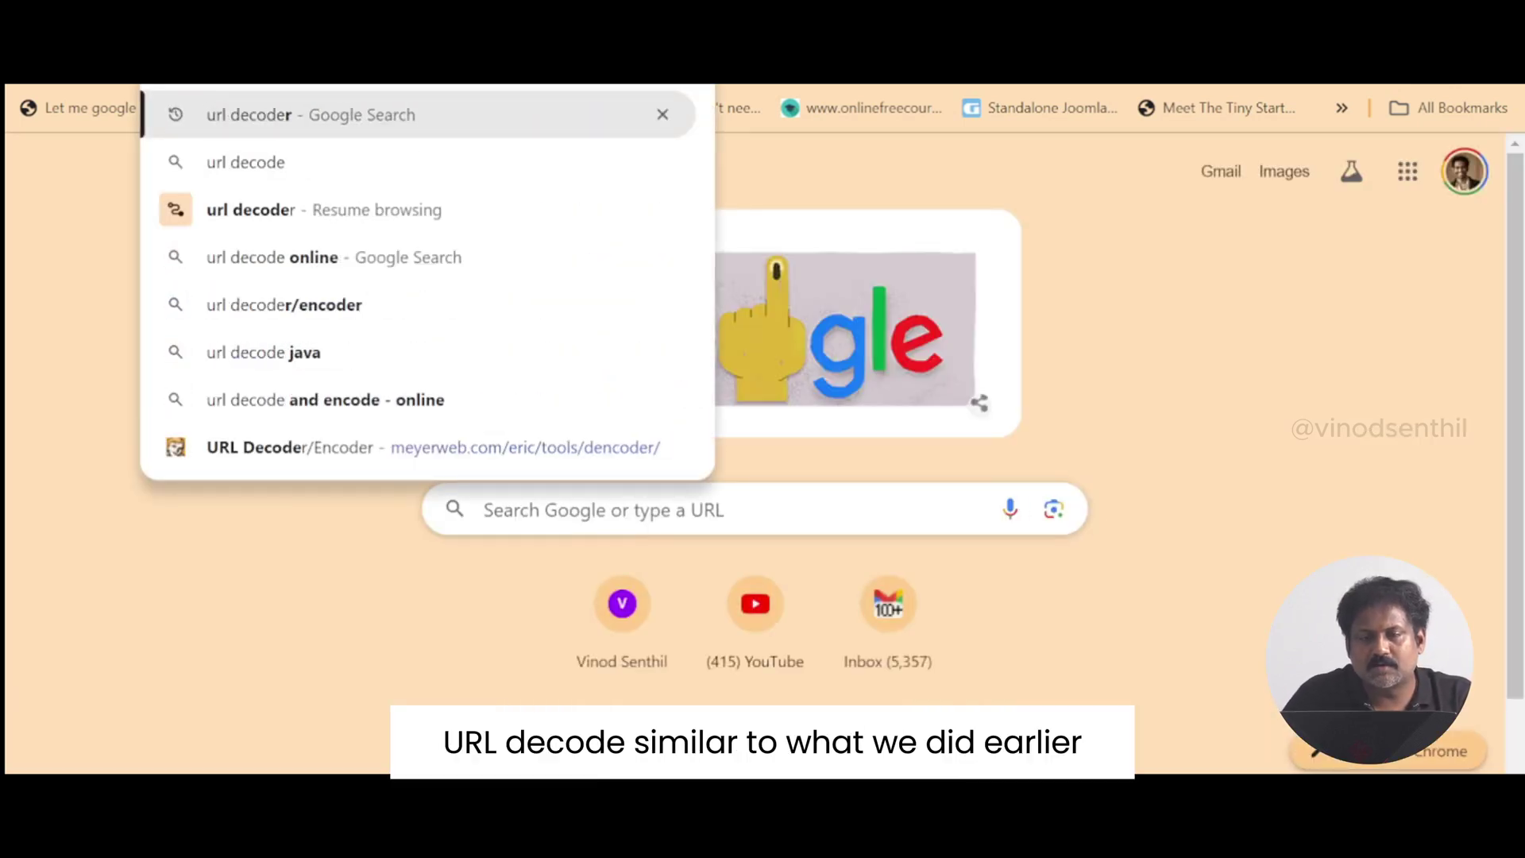
type("r")
key("Return")
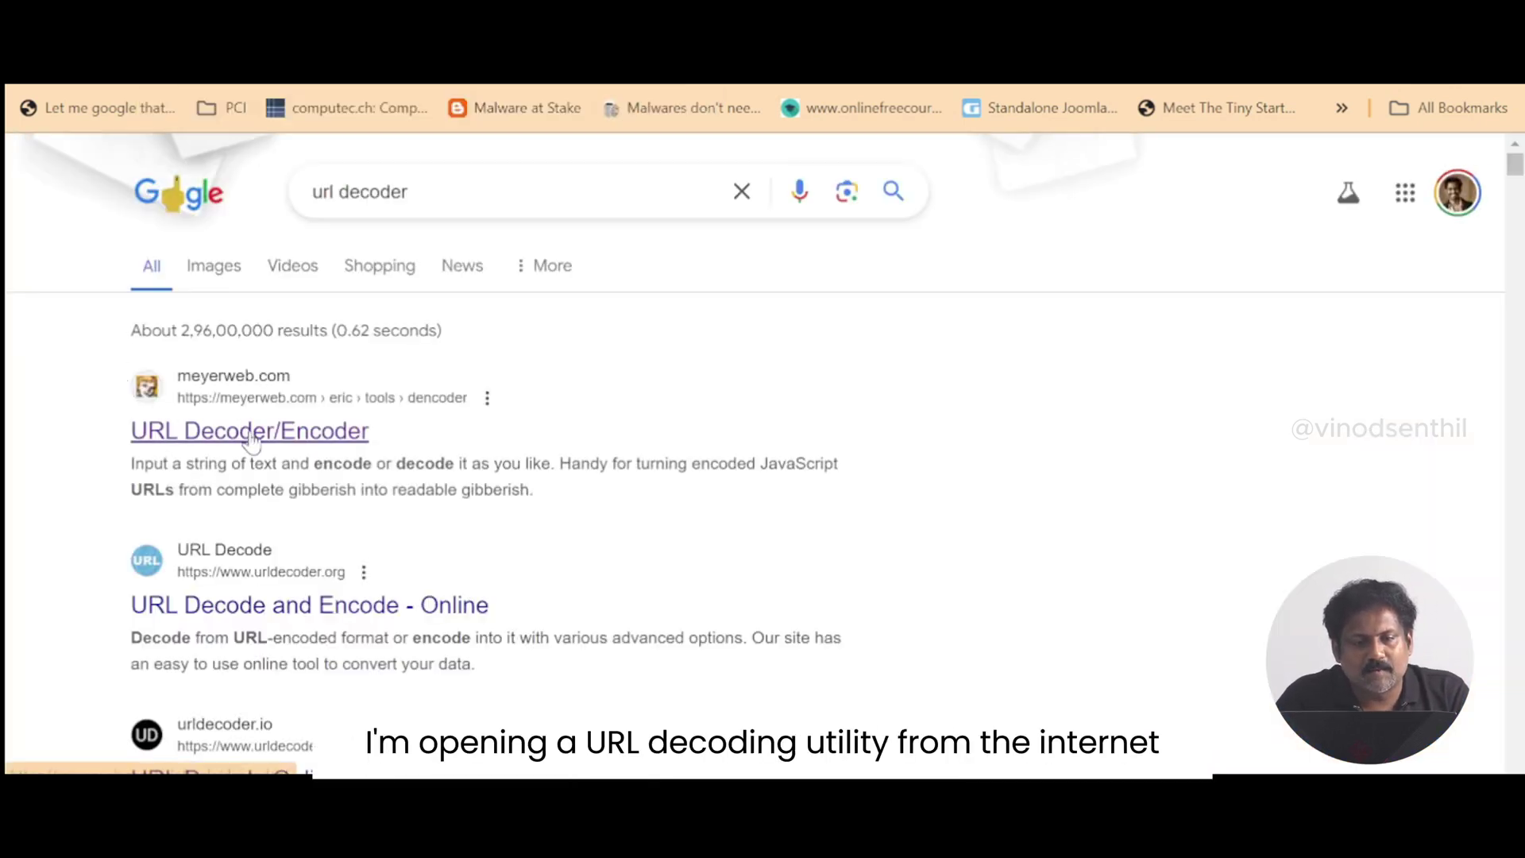
left_click(251, 433)
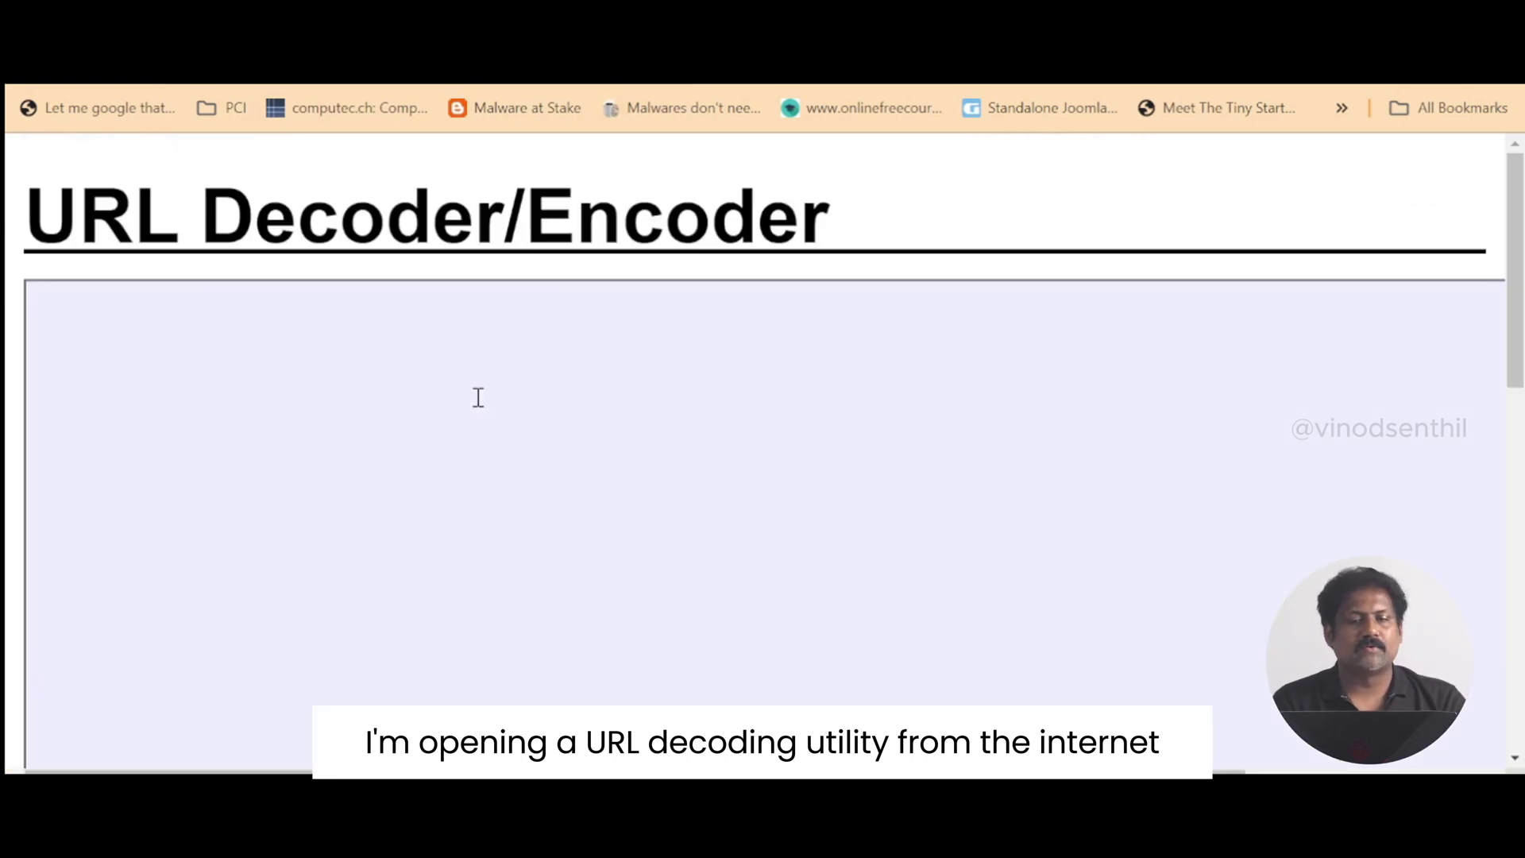
Step: Paste the encoded comment into the decoder at 150% zoom and decode it
left_click(369, 450)
key("ctrl+minus")
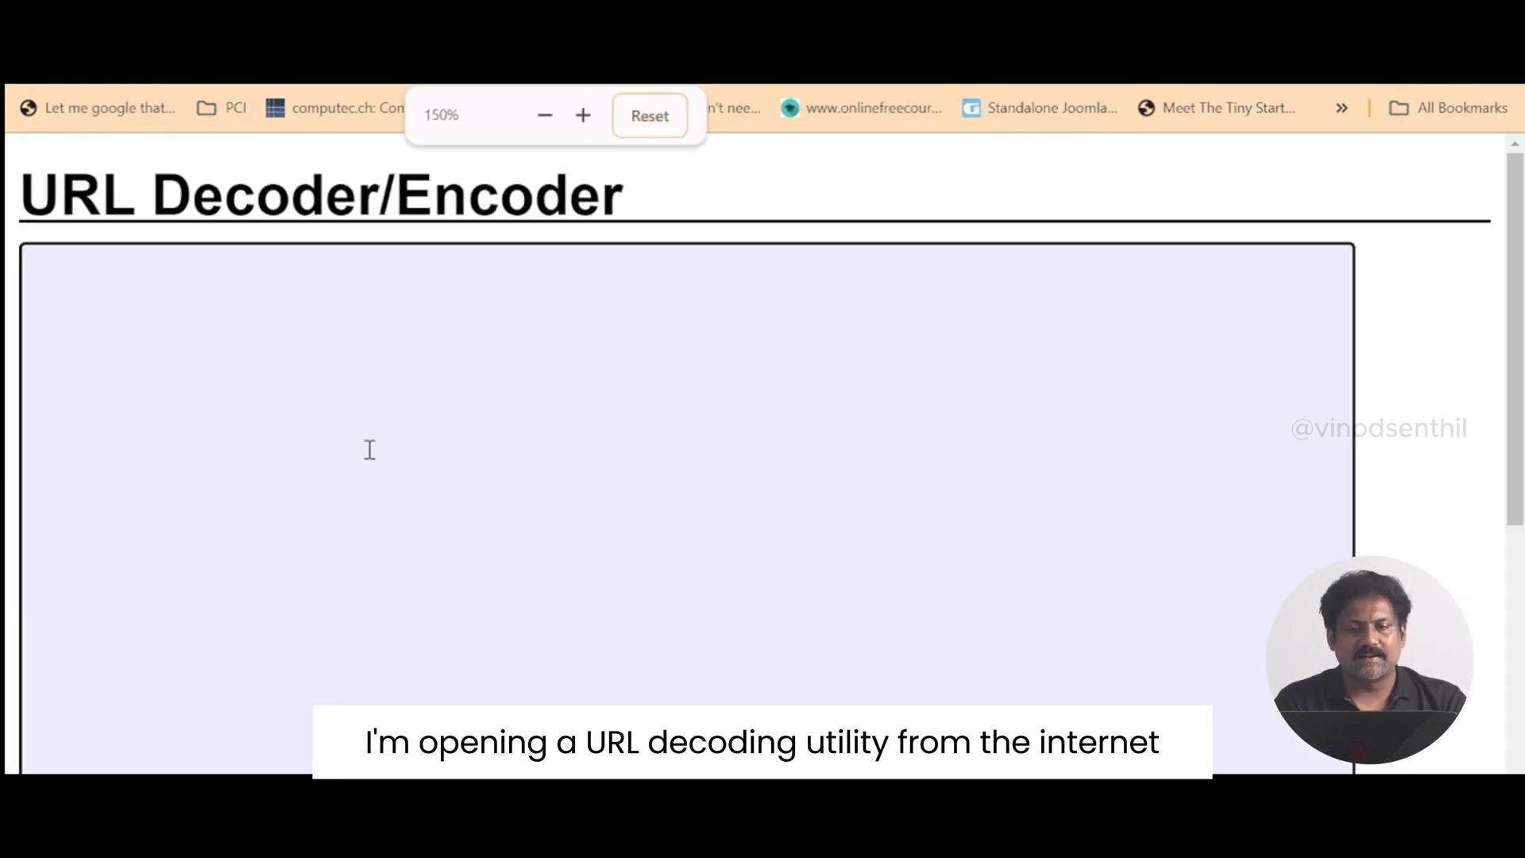
key("ctrl+v")
scroll(370, 450, "down", 5)
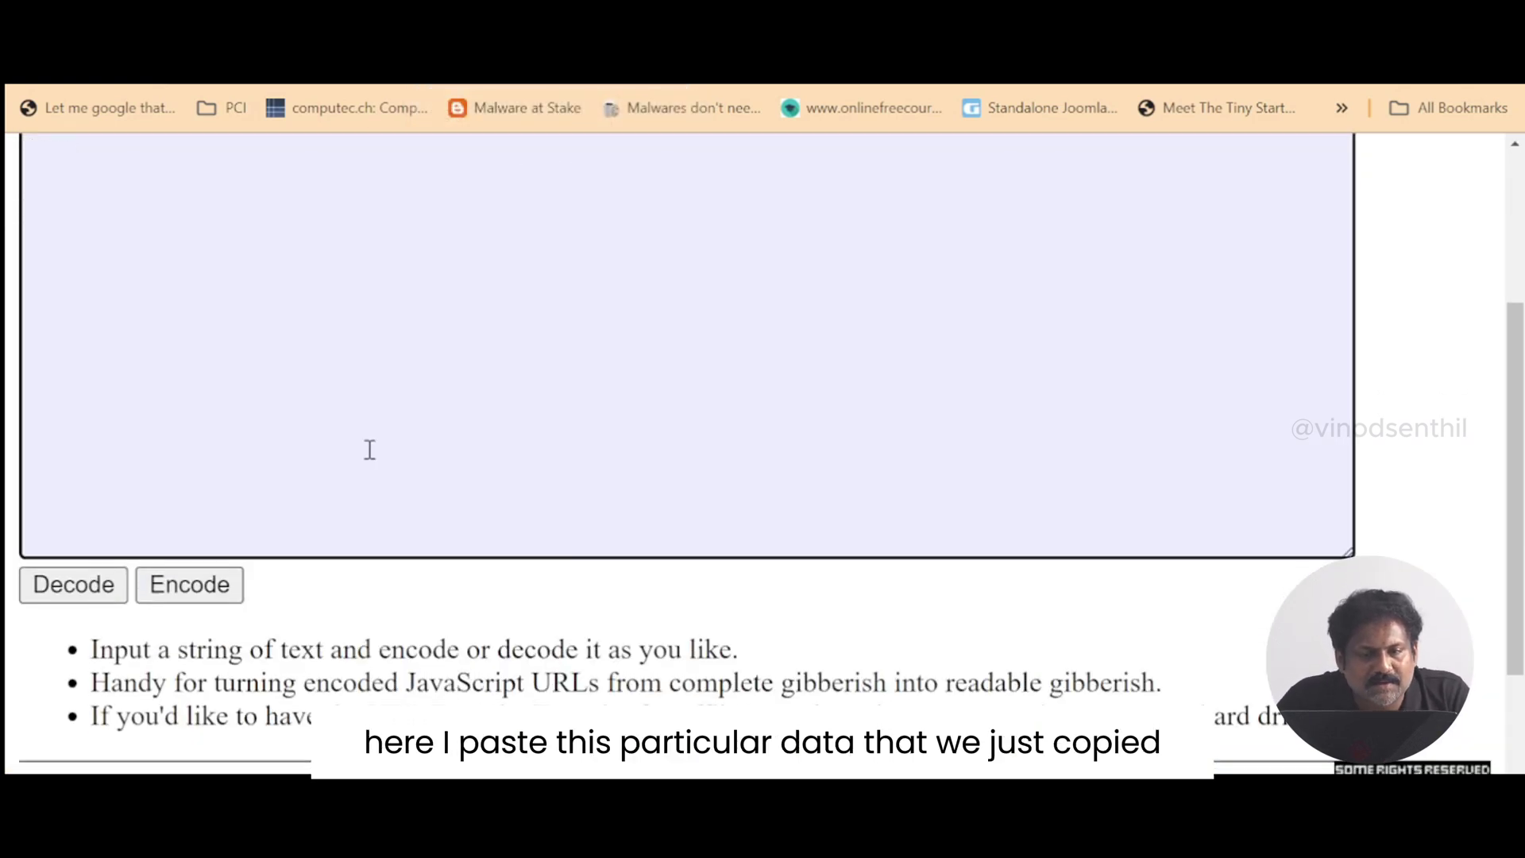
scroll(369, 449, "up", 3)
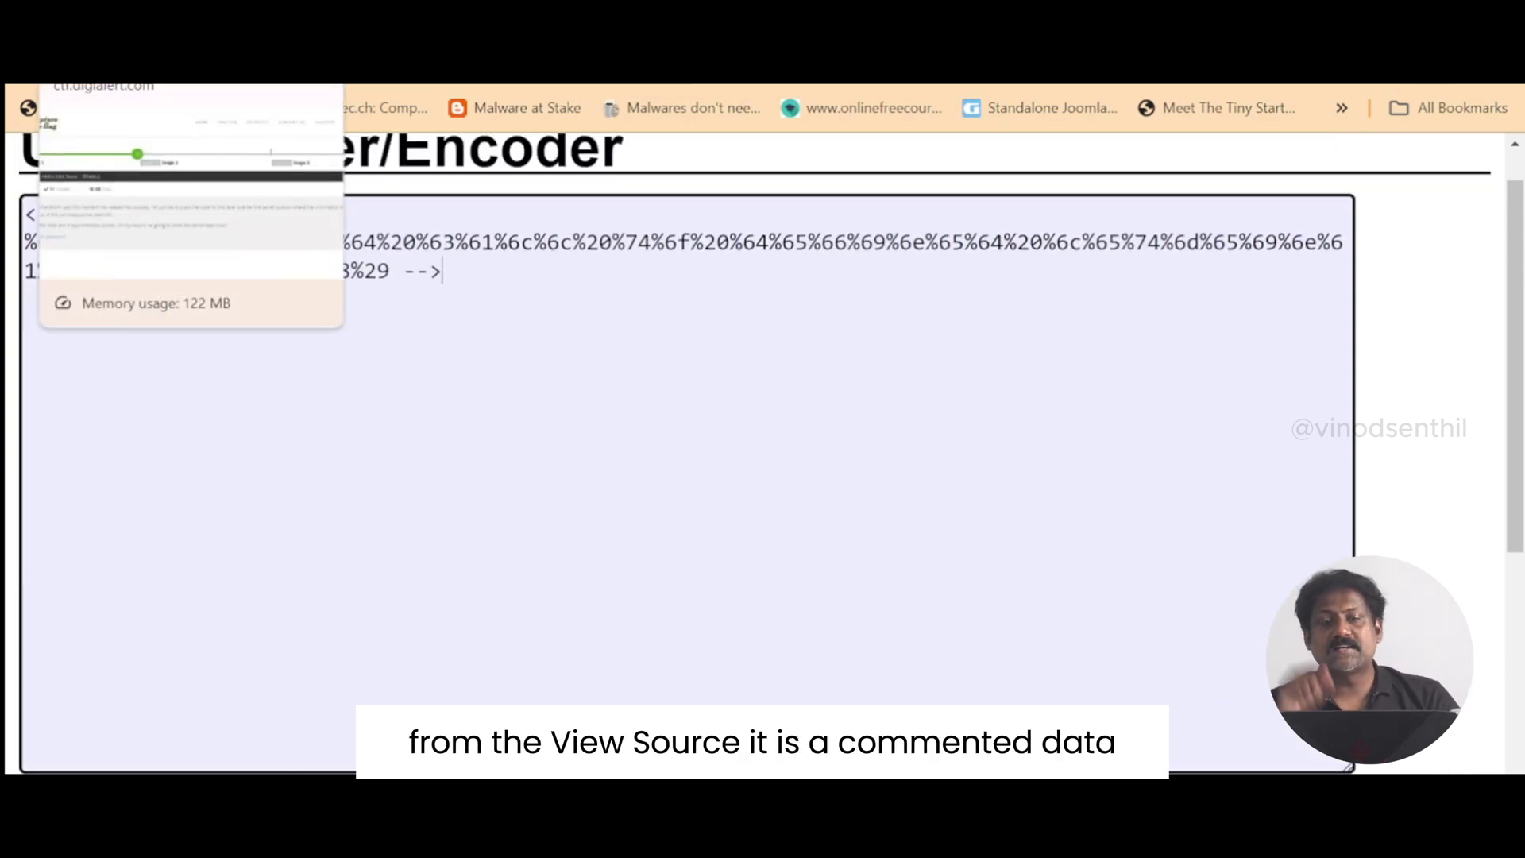
key("ctrl+a")
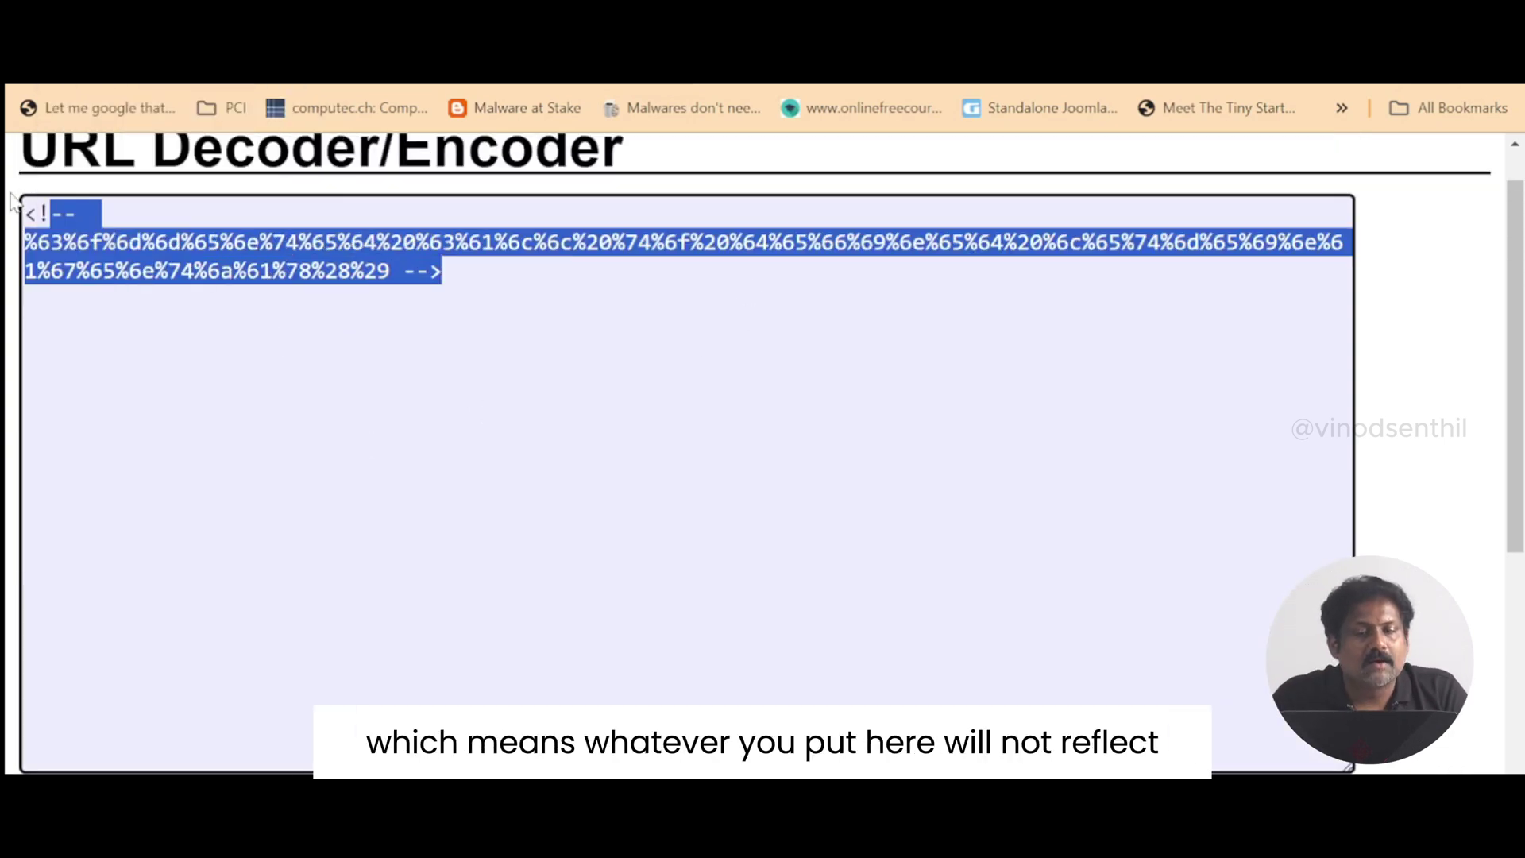
left_click(636, 624)
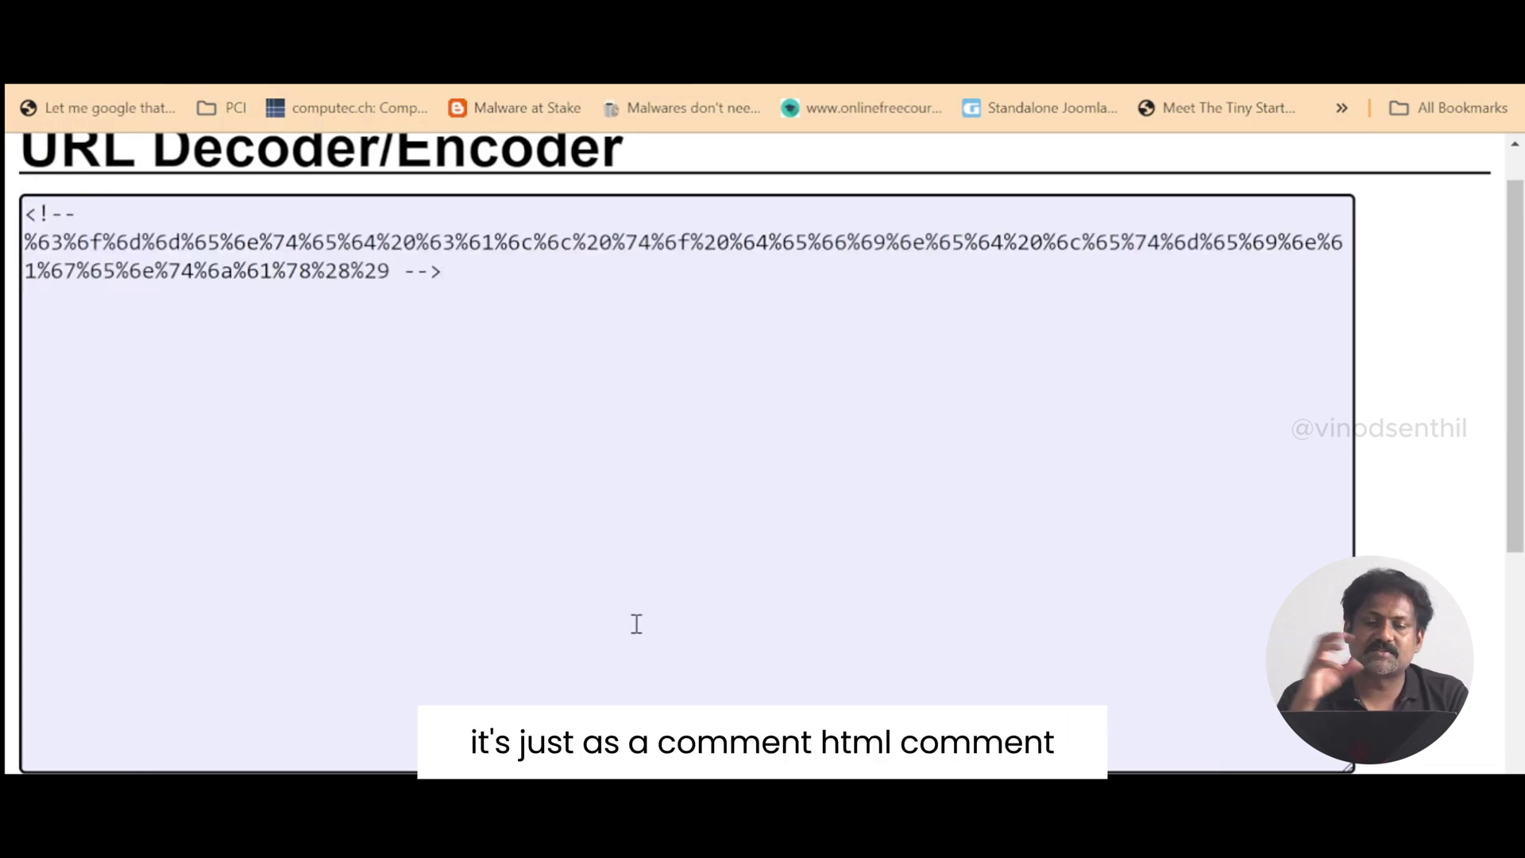
scroll(636, 623, "down", 5)
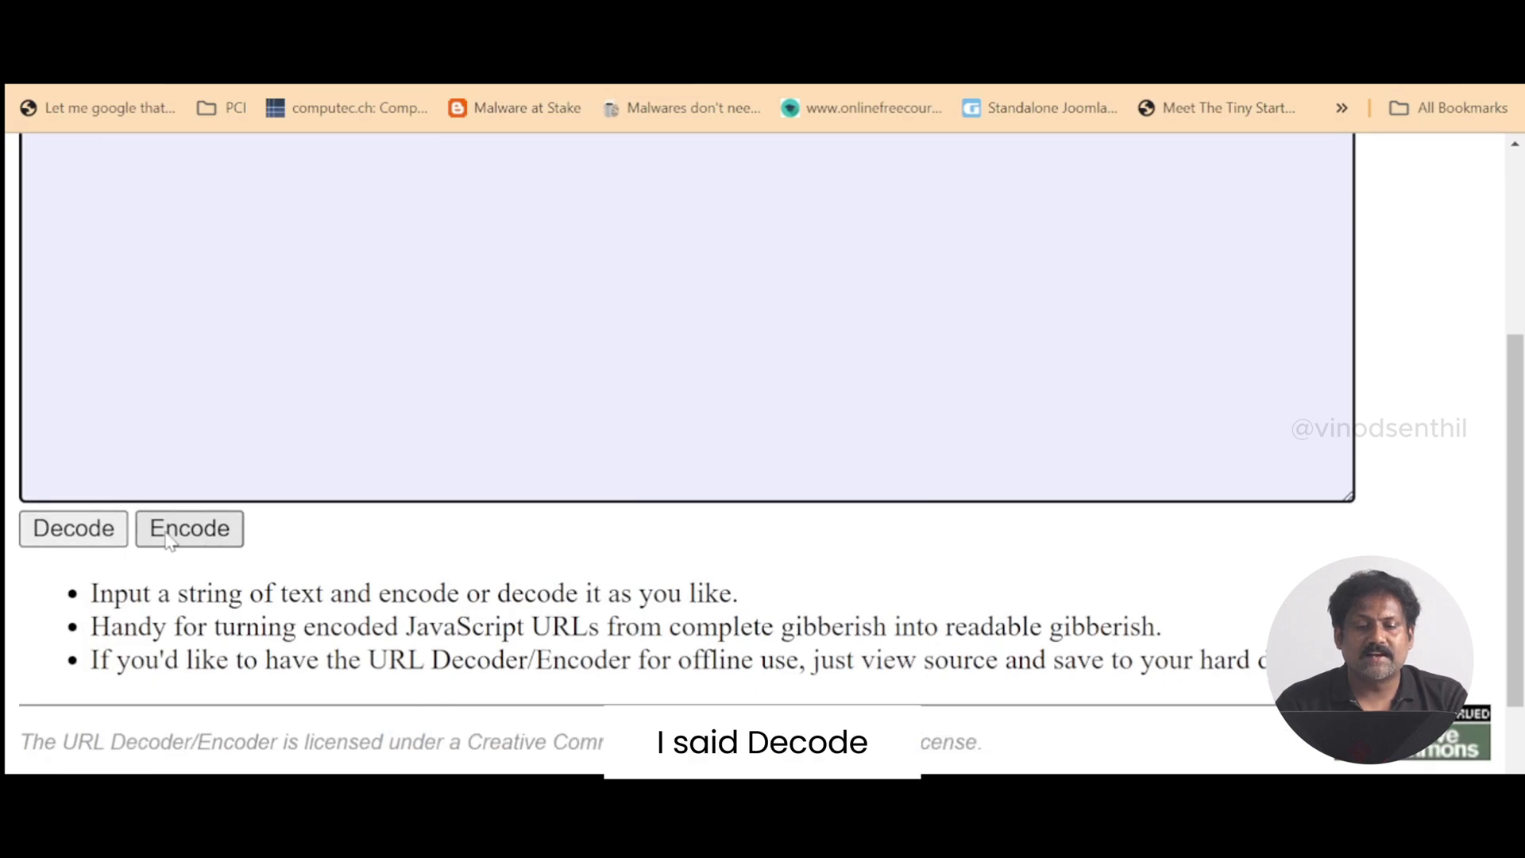
left_click(126, 534)
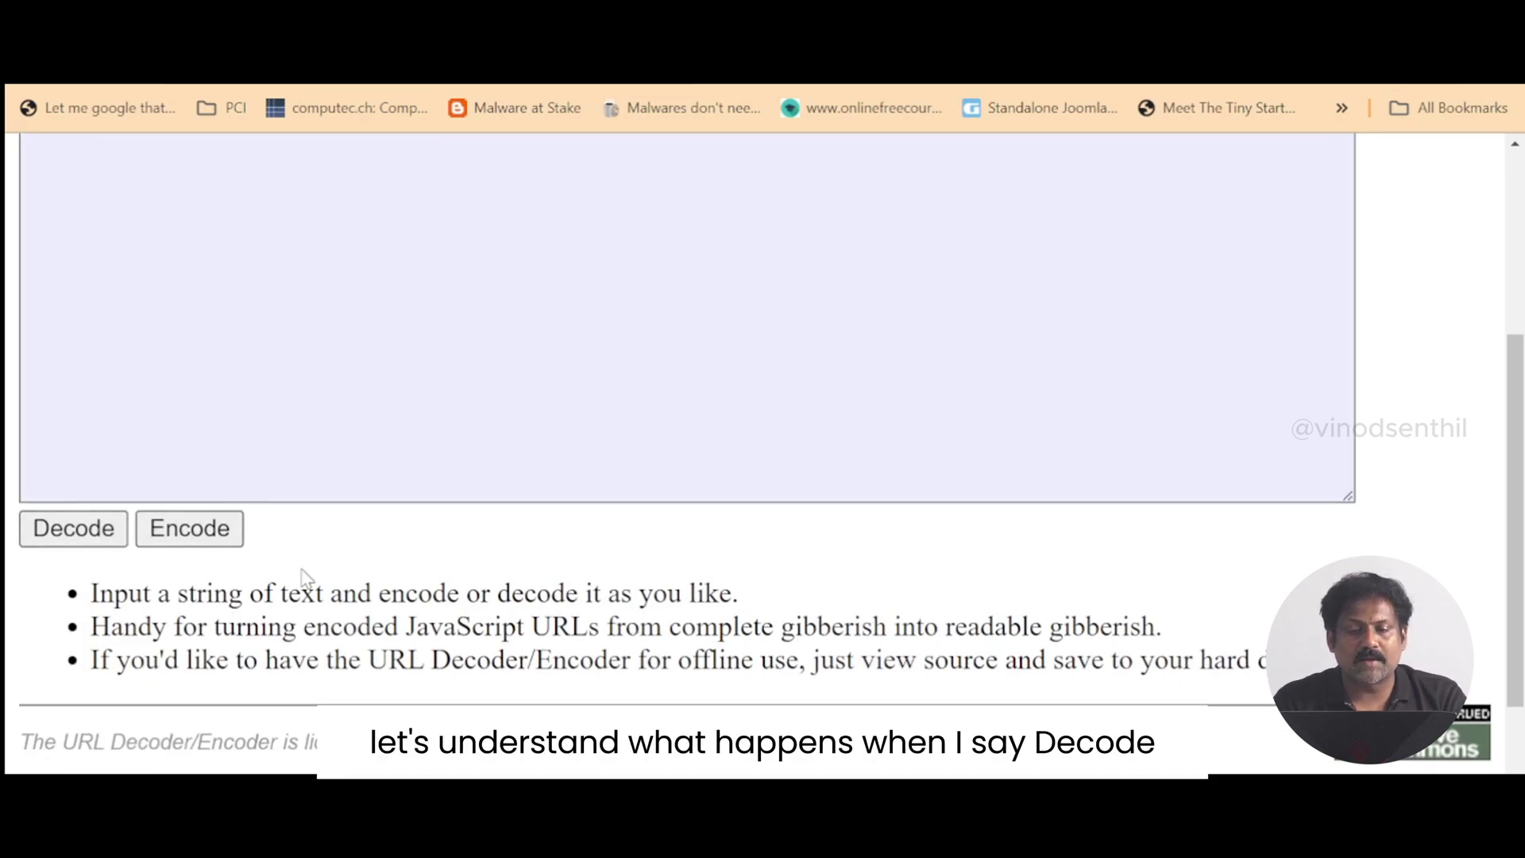
scroll(302, 572, "down", 2)
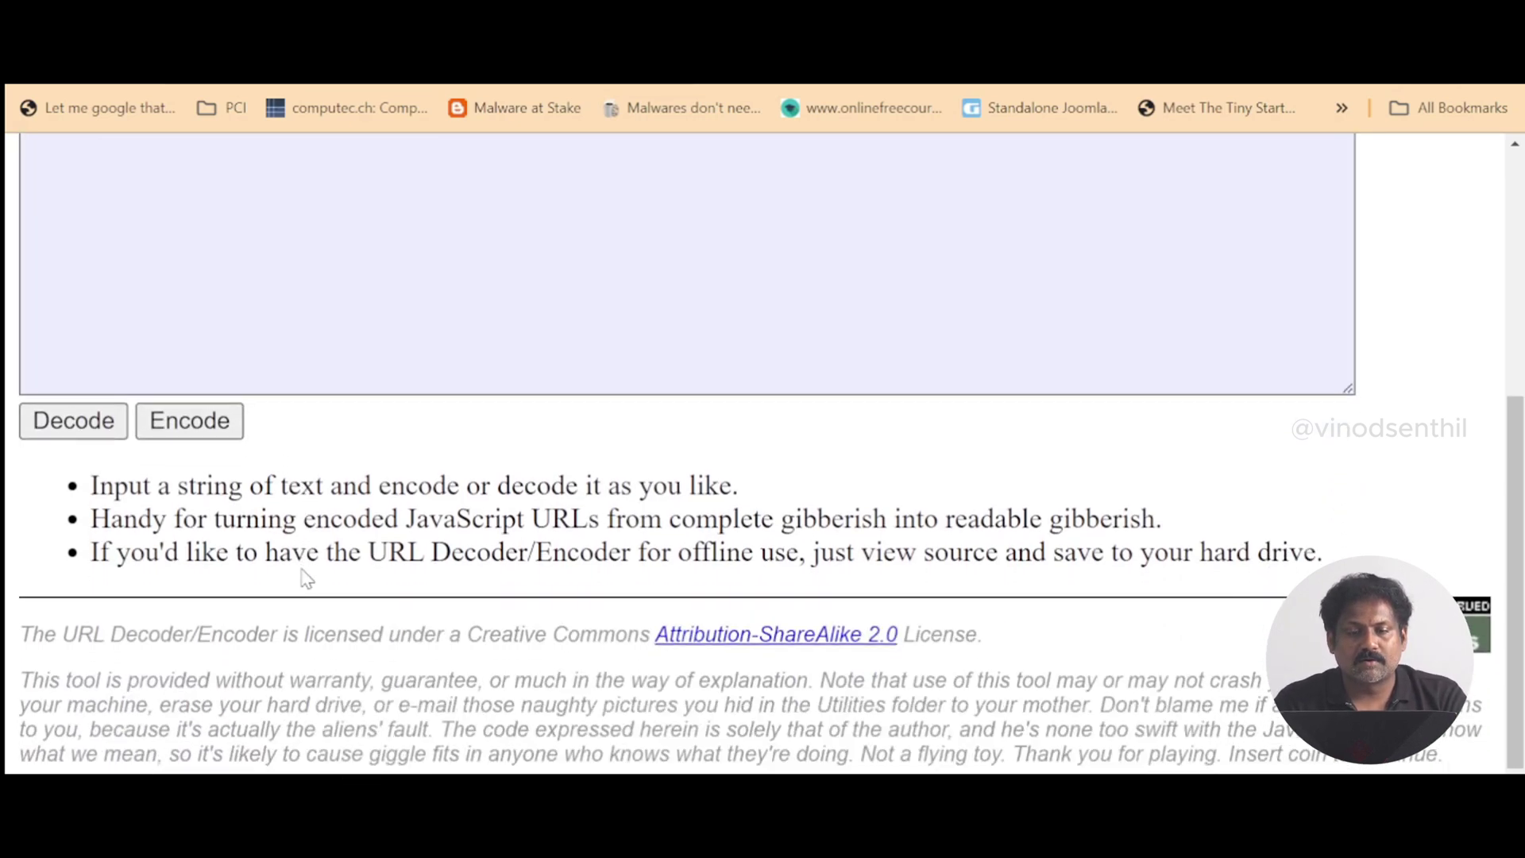
Step: Highlight the letmeinagentjax() function name in the decoded comment, then return to the level tab
scroll(303, 572, "up", 10)
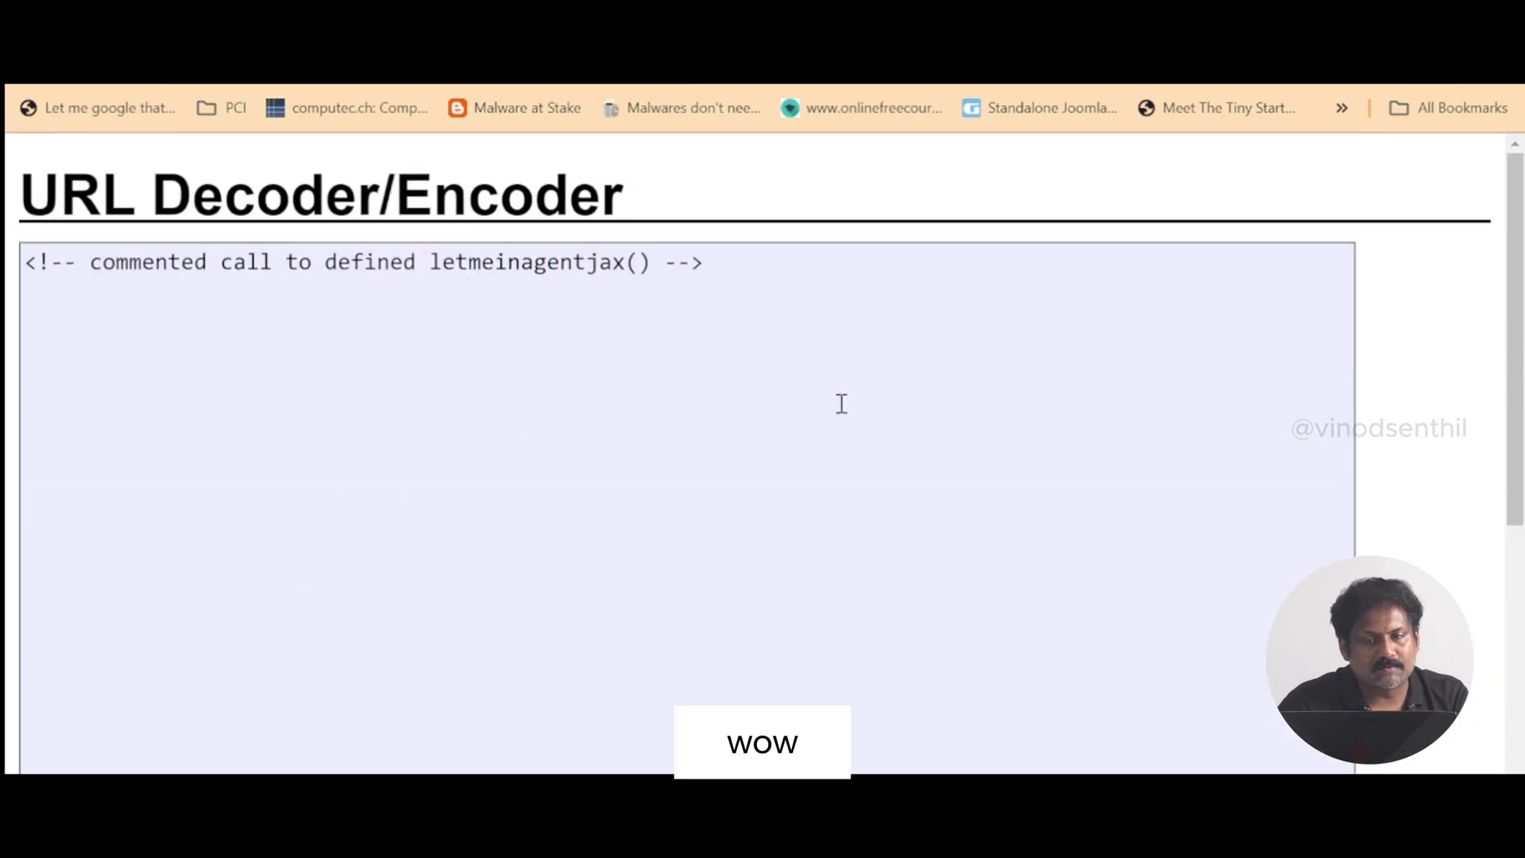
left_click(884, 413)
key("ctrl+a")
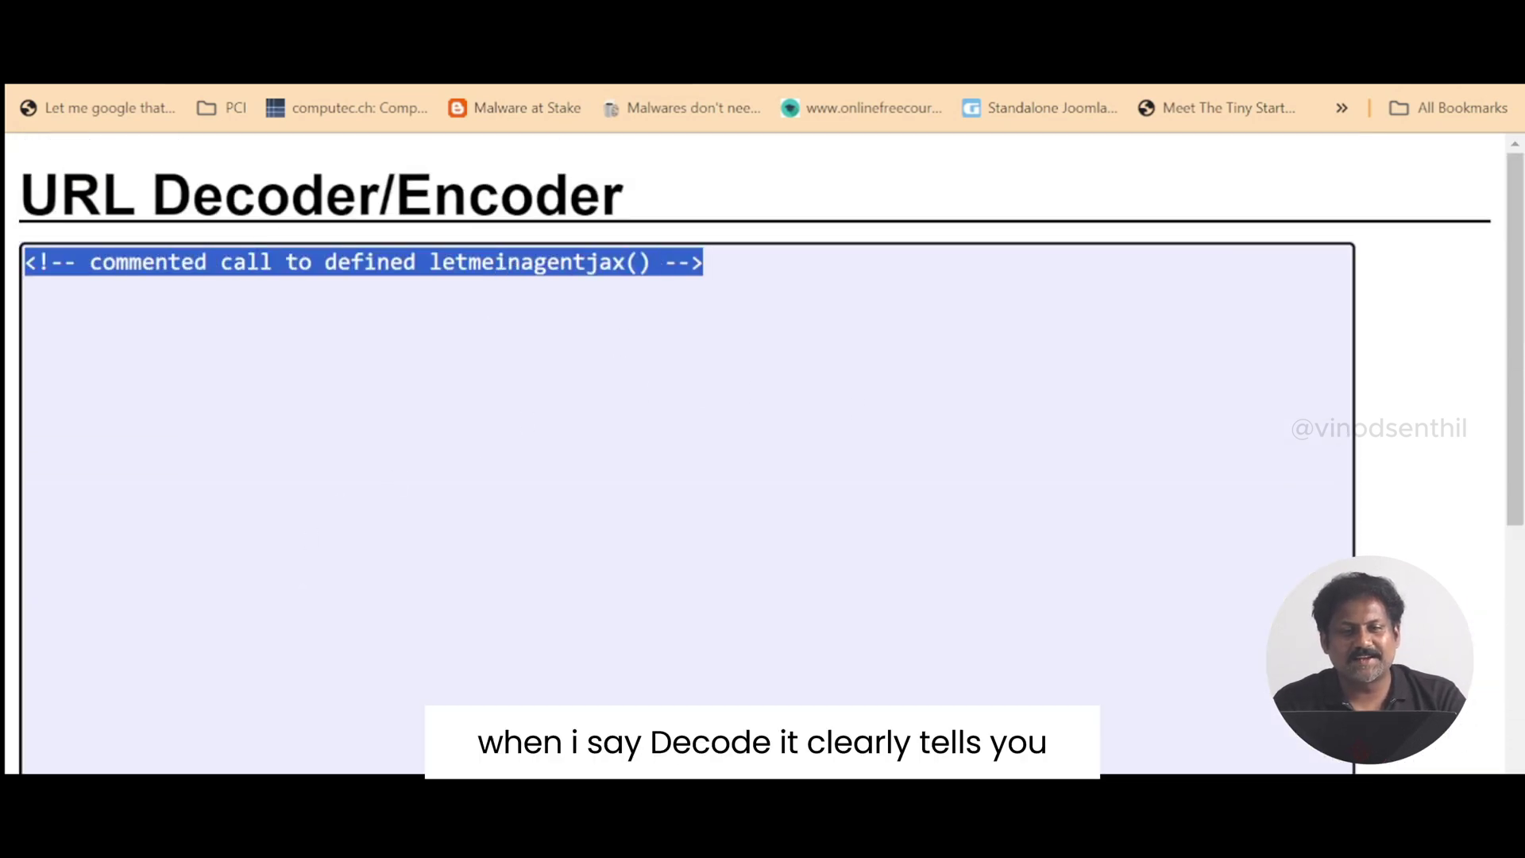
left_click(697, 430)
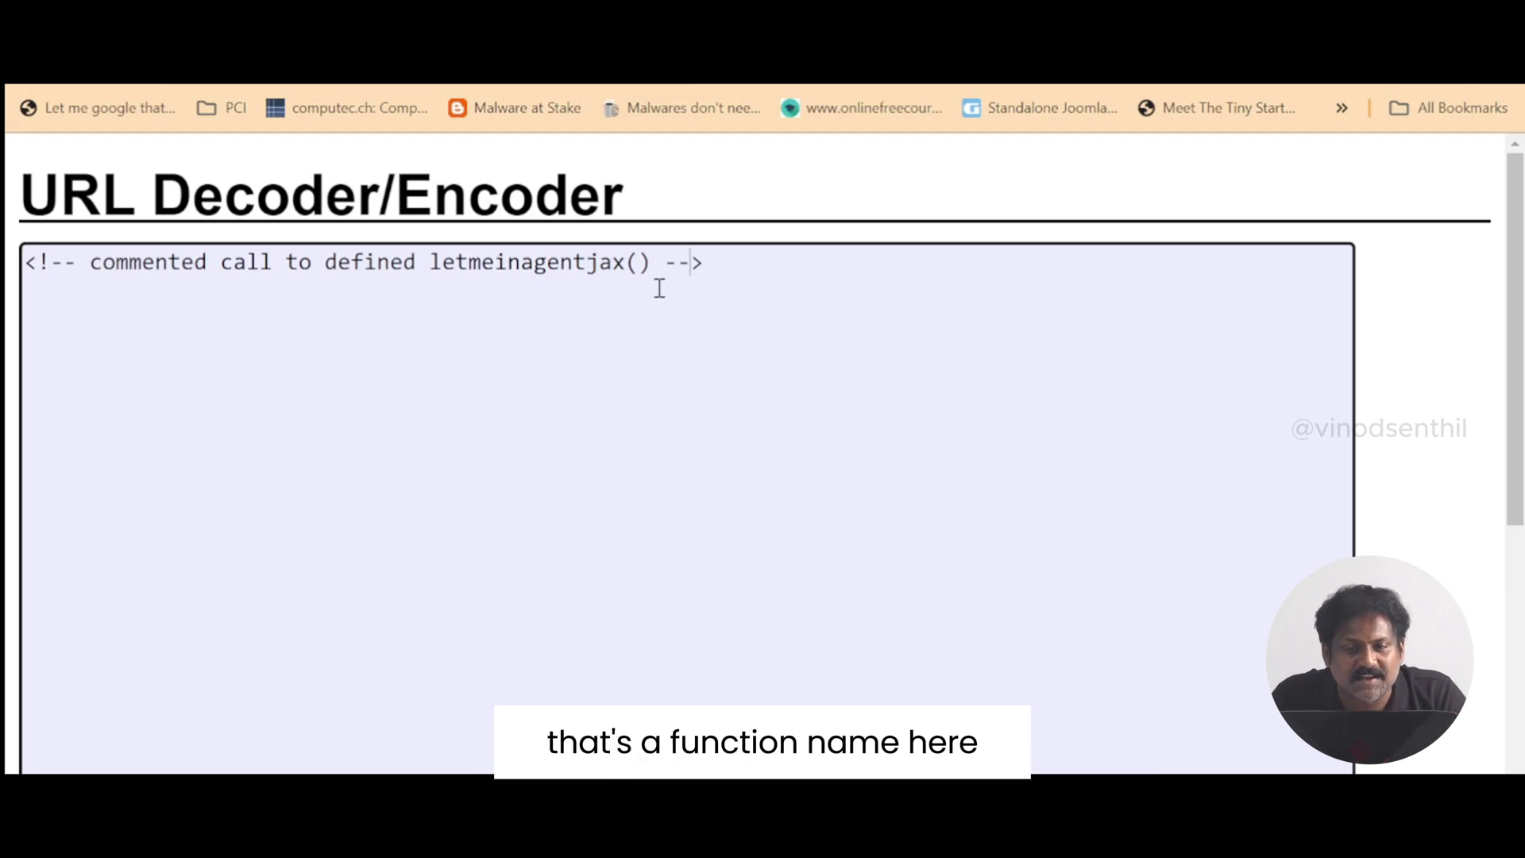
left_click_drag(648, 262, 432, 259)
key("ctrl+c")
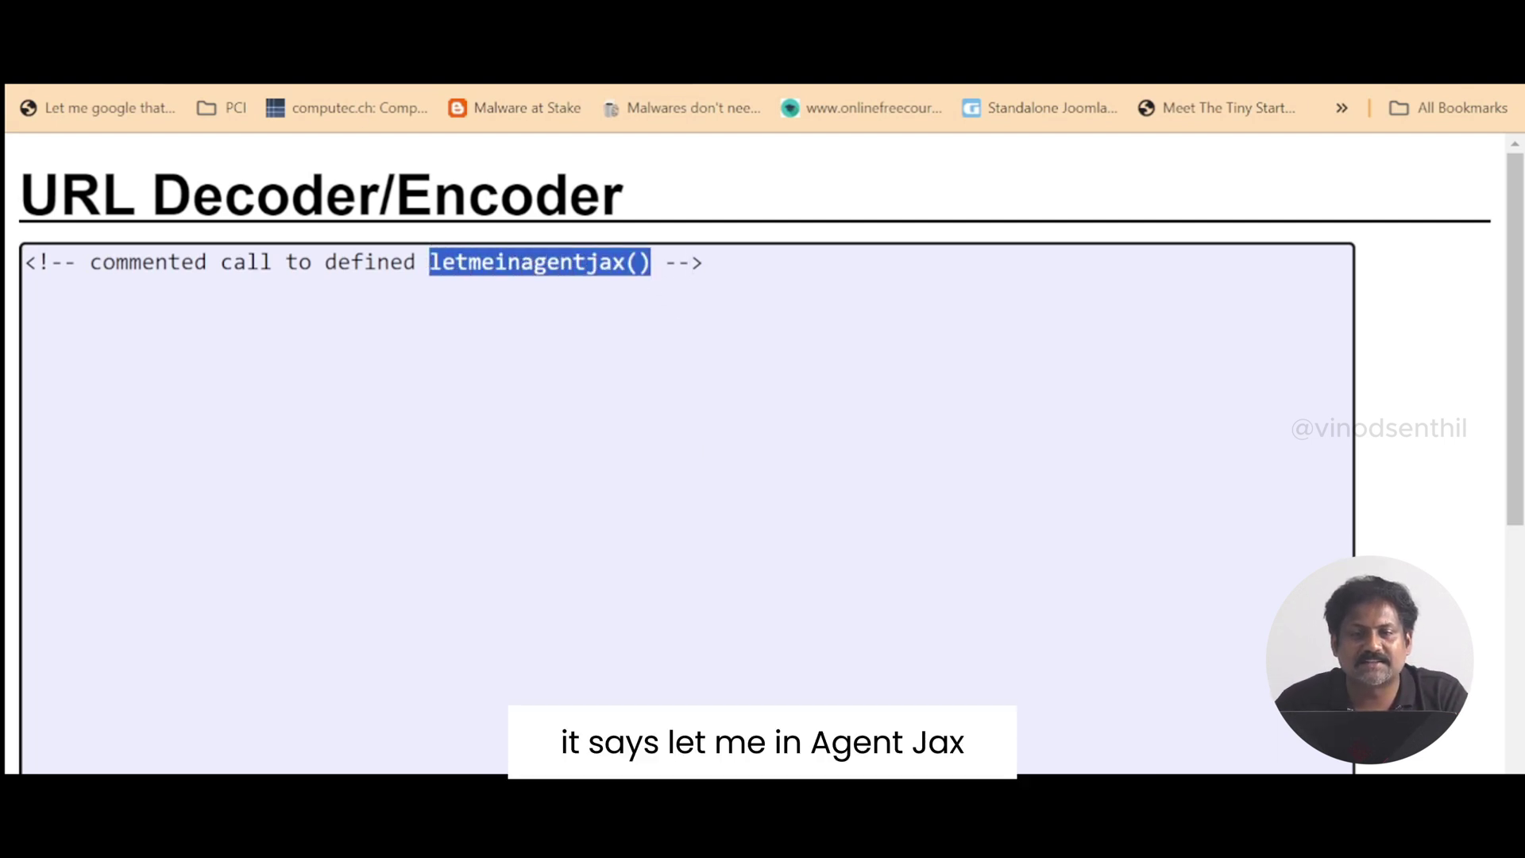
key("ctrl+Tab")
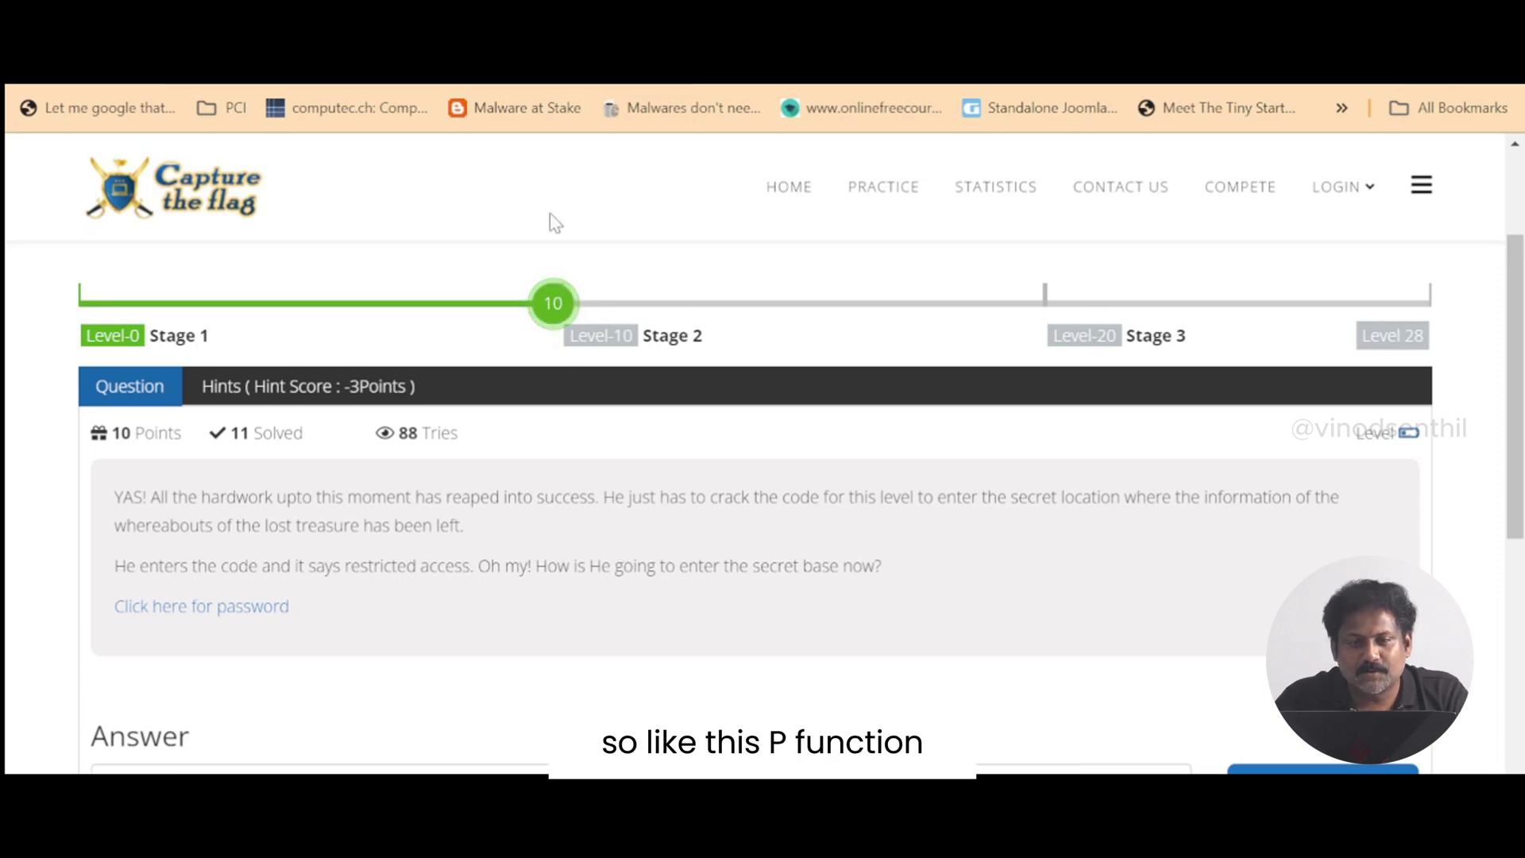
Step: Run javascript:letmeinagentjax() from the address bar, read the password alert, and dismiss it
left_click(210, 614)
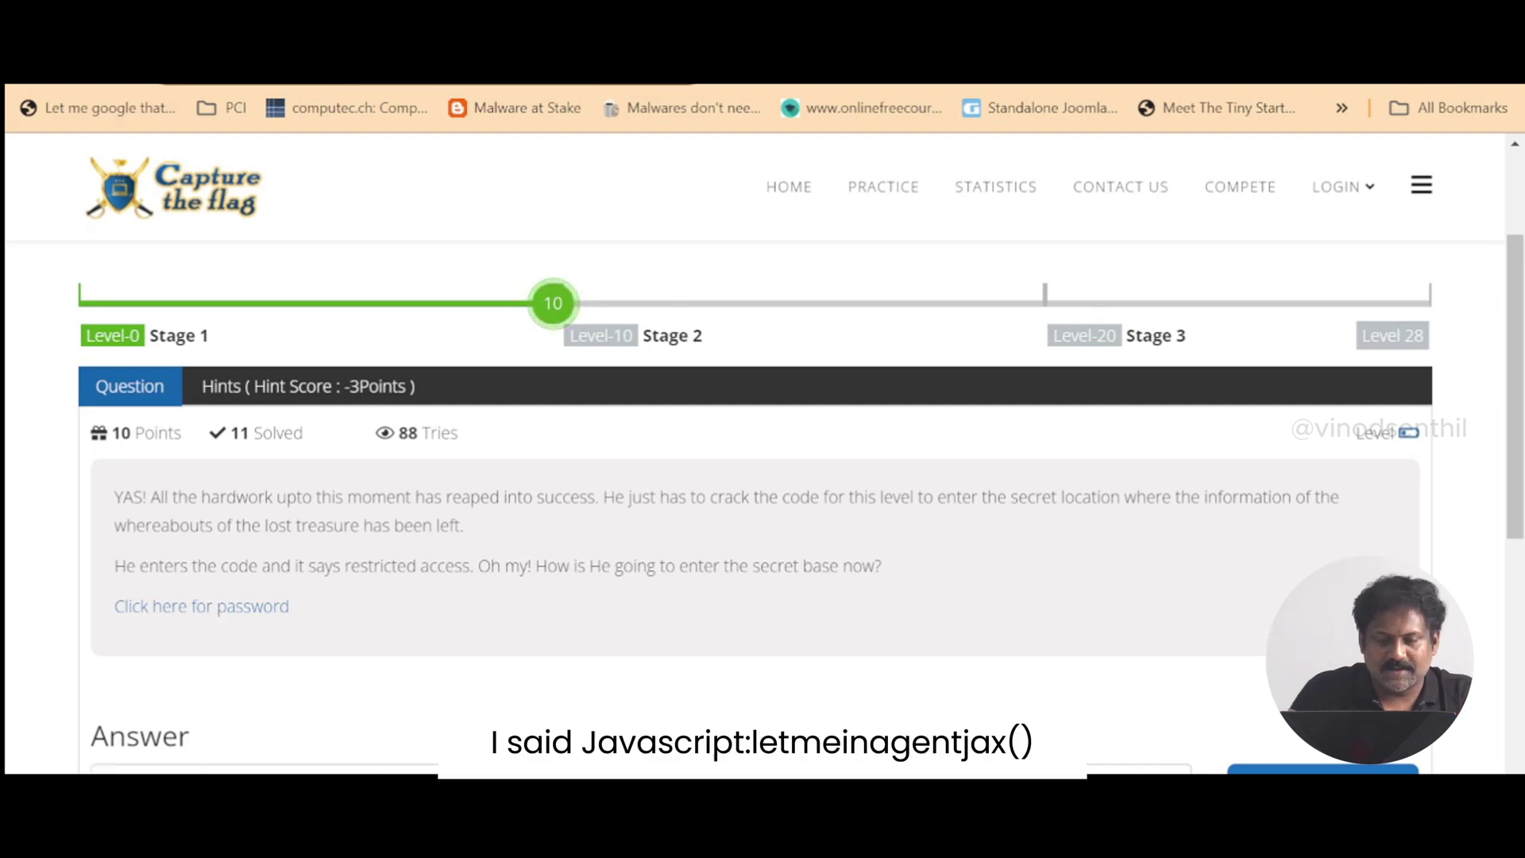
type("javascript:")
key("ctrl+v")
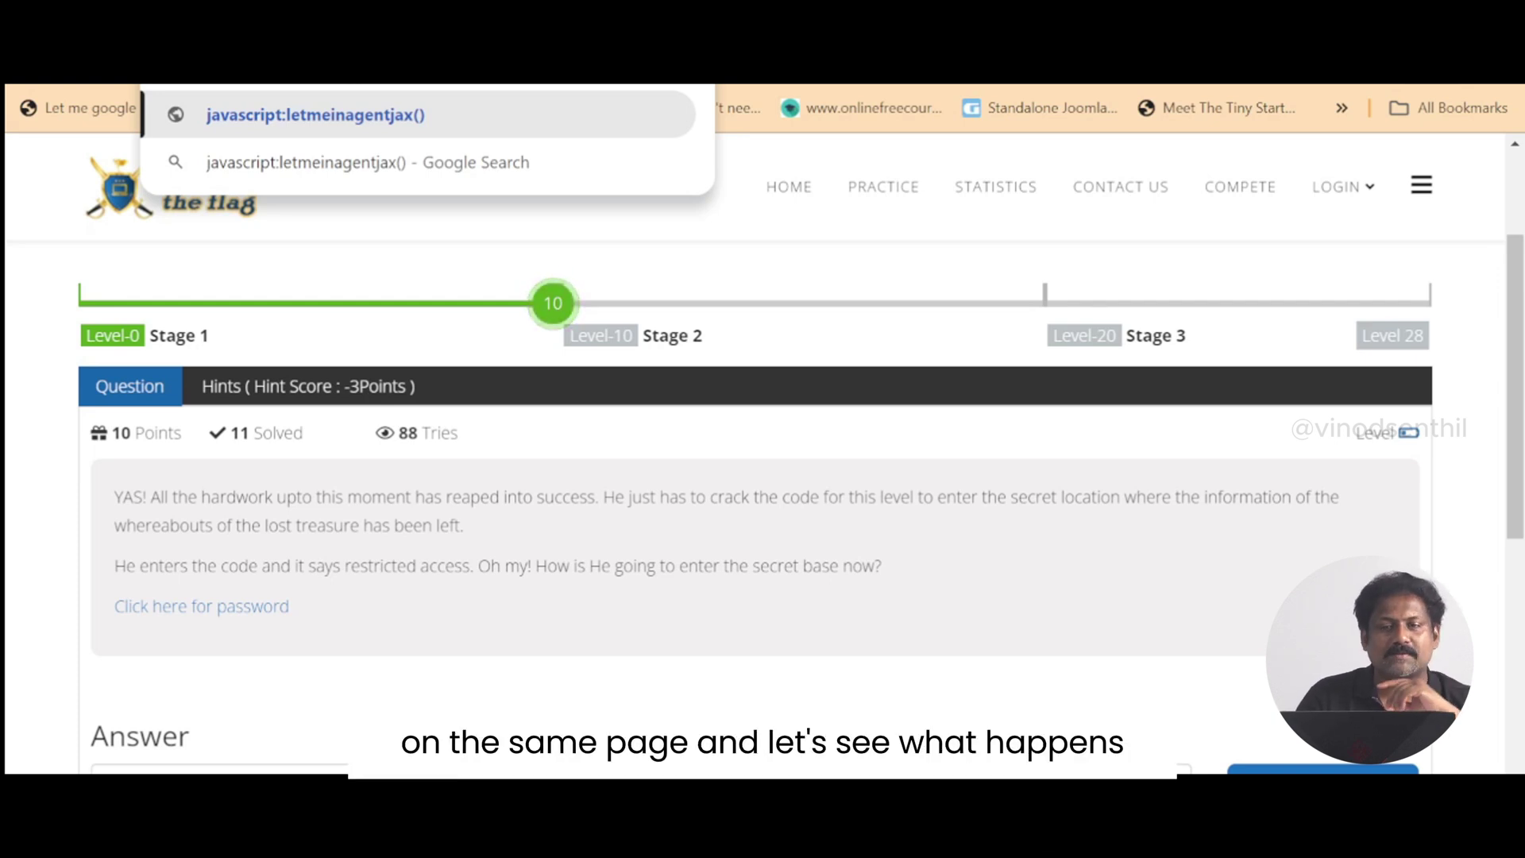
key("Return")
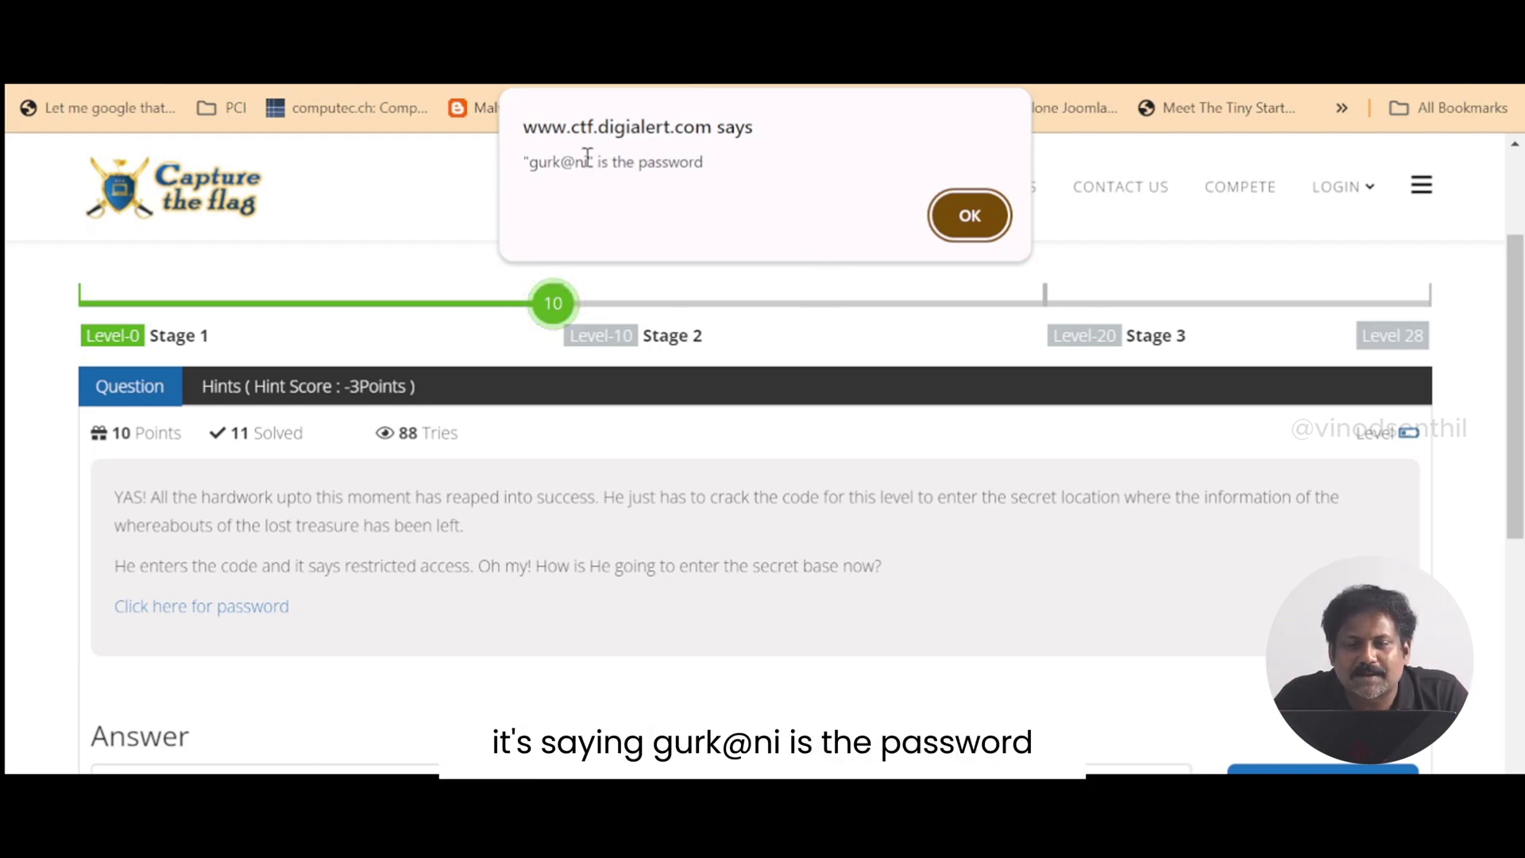
left_click_drag(585, 161, 528, 163)
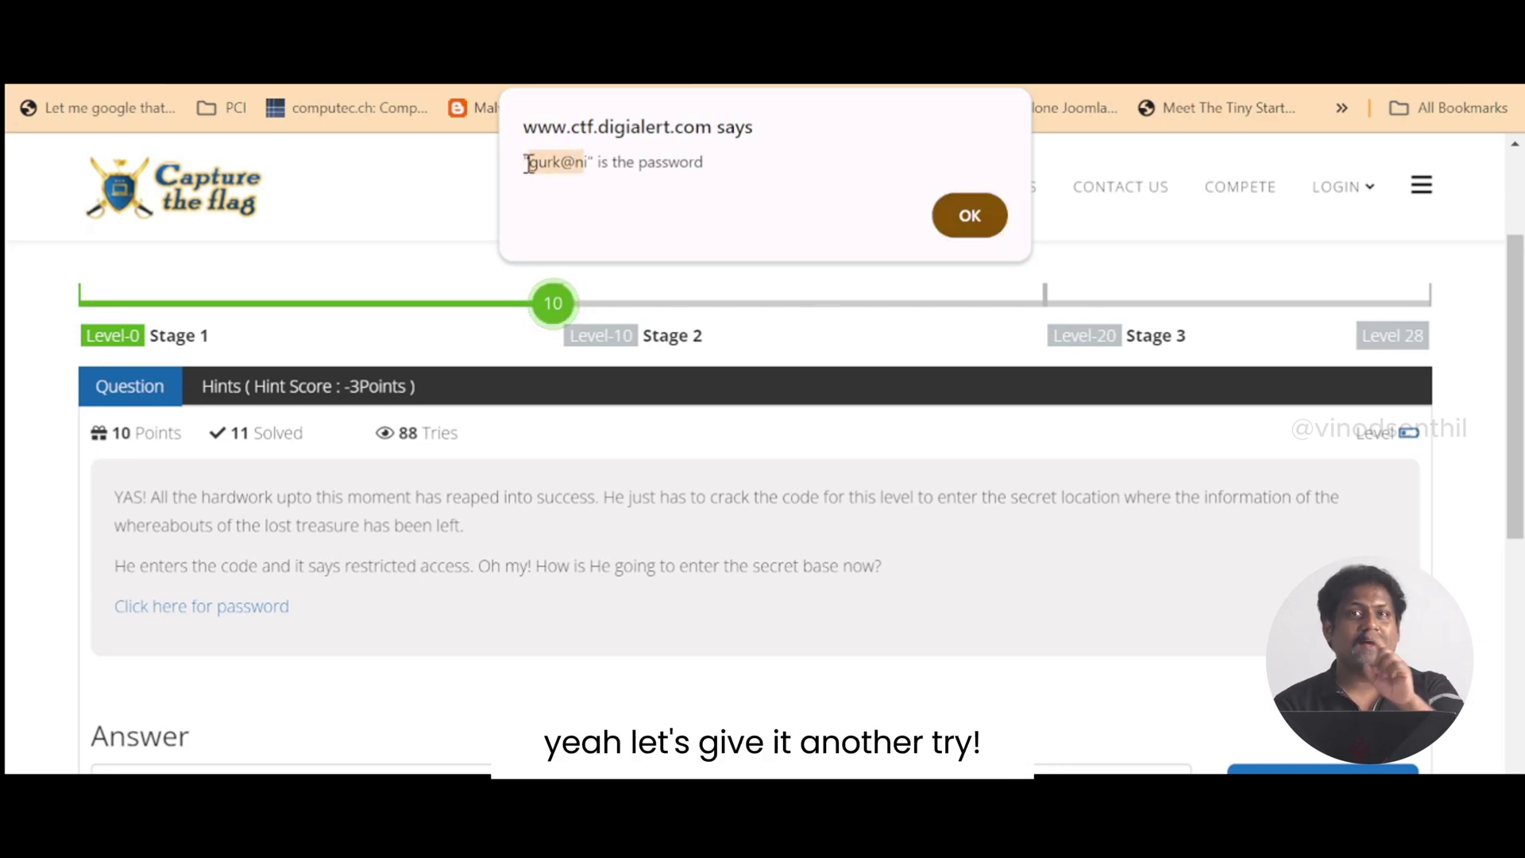
left_click(970, 215)
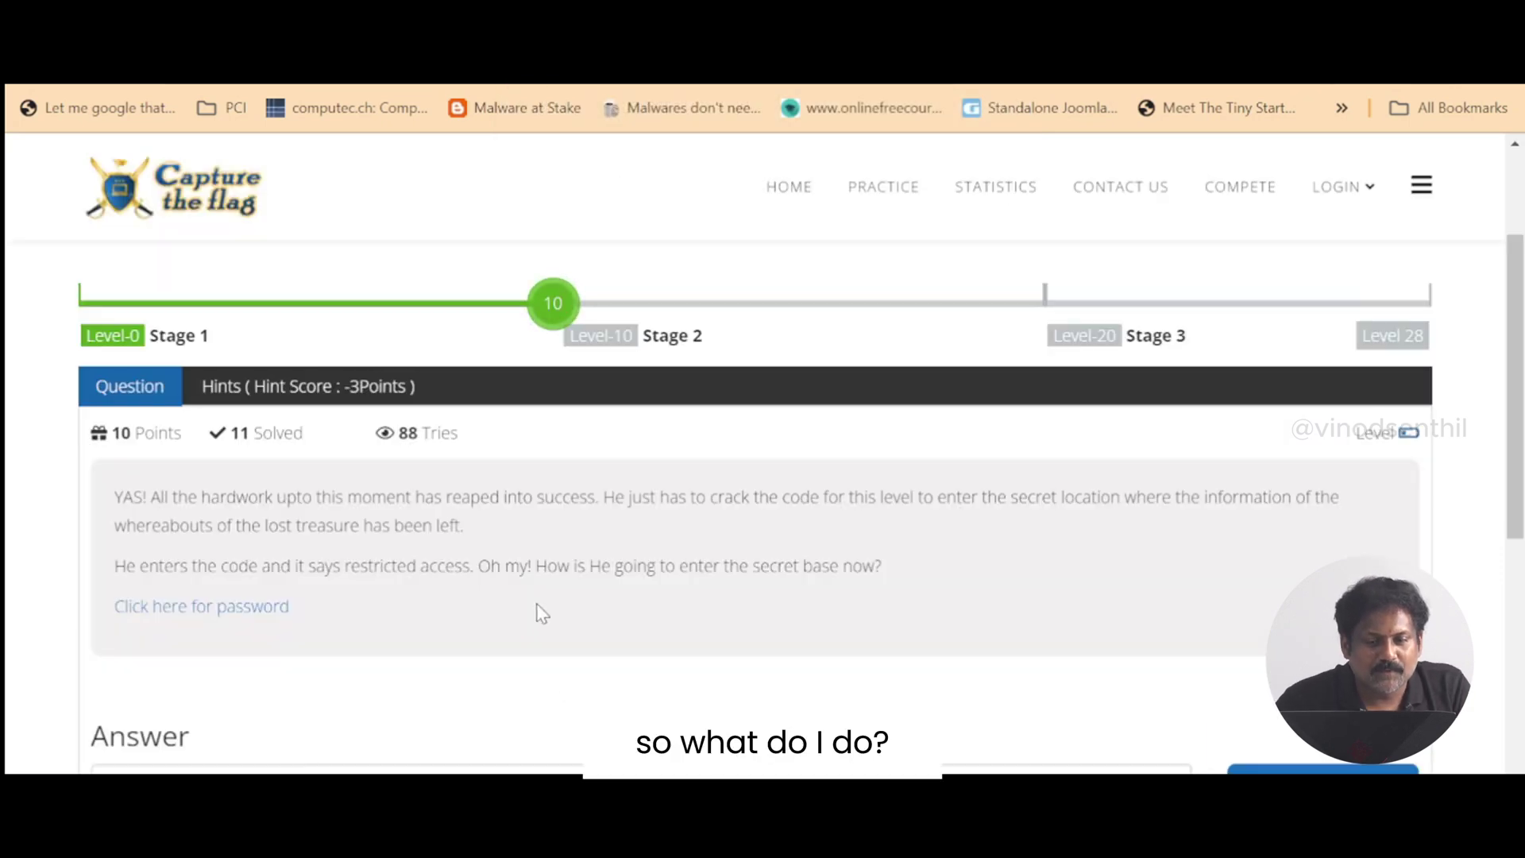
Step: Open the level 10 page's source view from the right-click menu
right_click(537, 608)
scroll(657, 422, "up", 1)
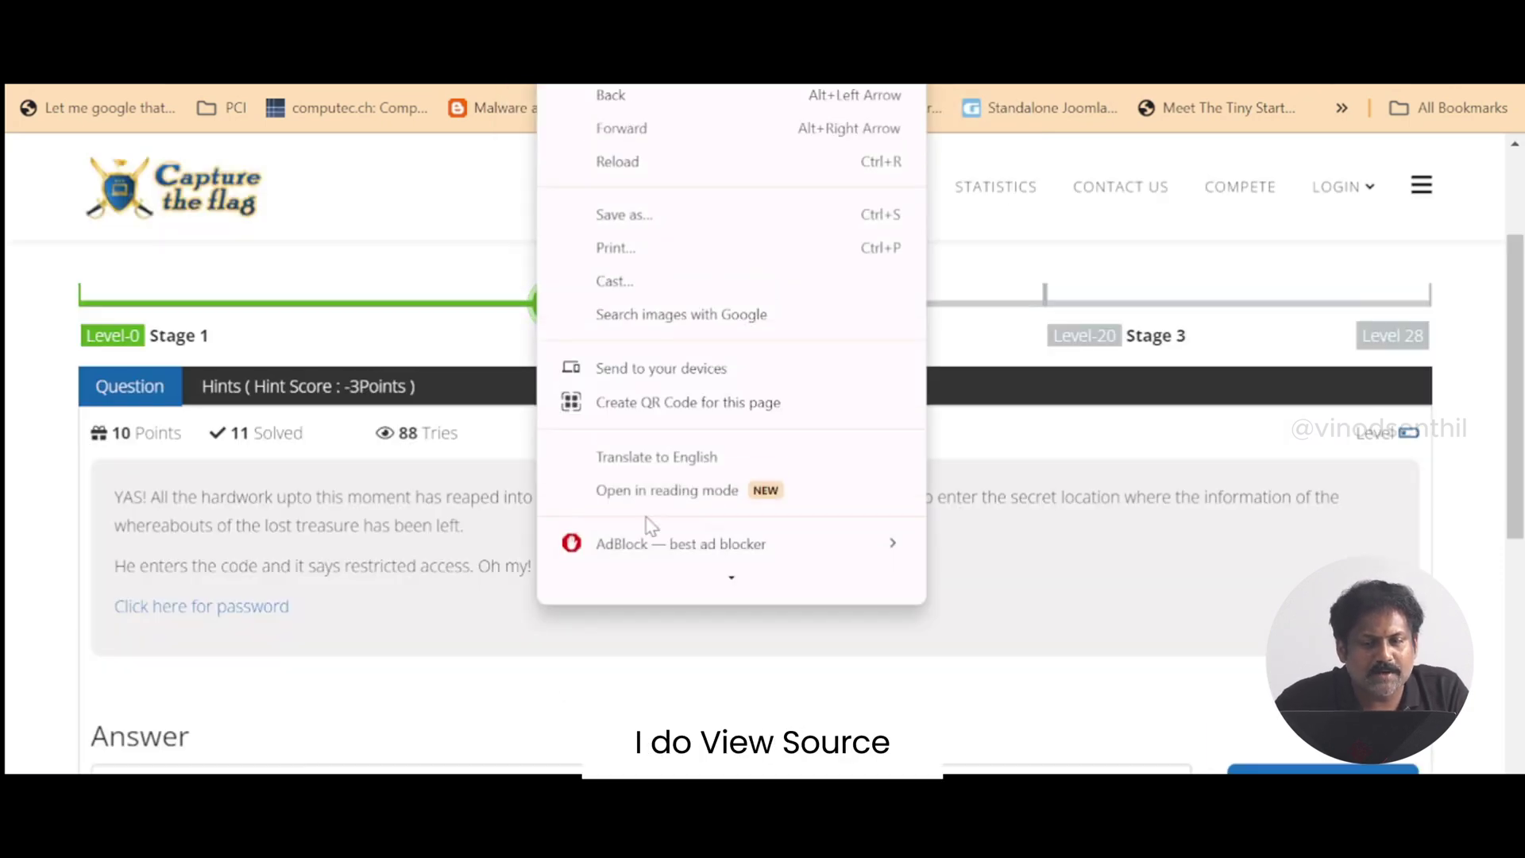
scroll(691, 487, "down", 3)
mouse_move(655, 556)
scroll(665, 588, "down", 1)
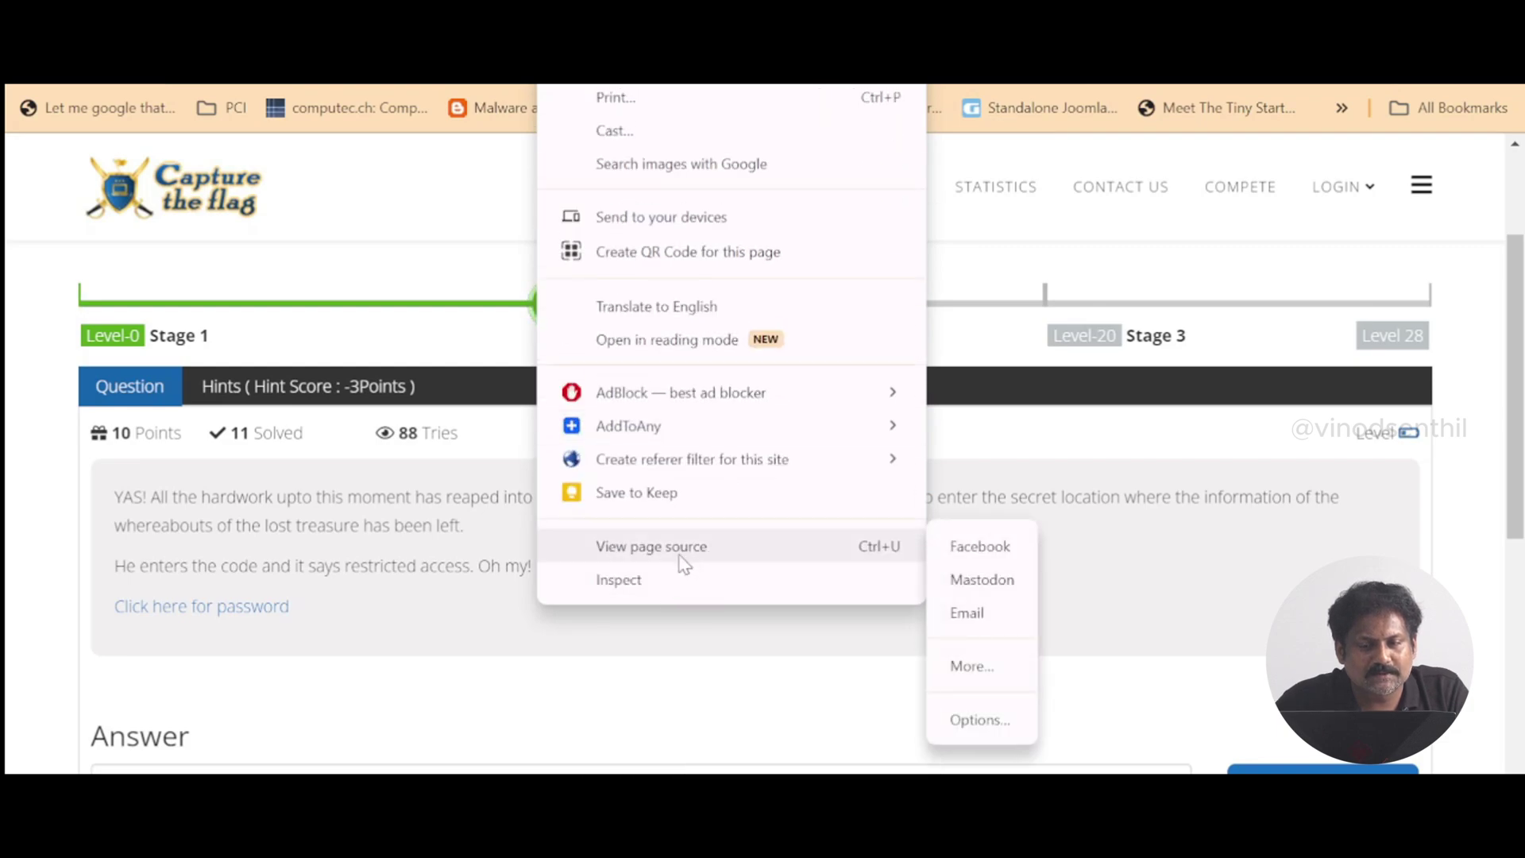
left_click(680, 546)
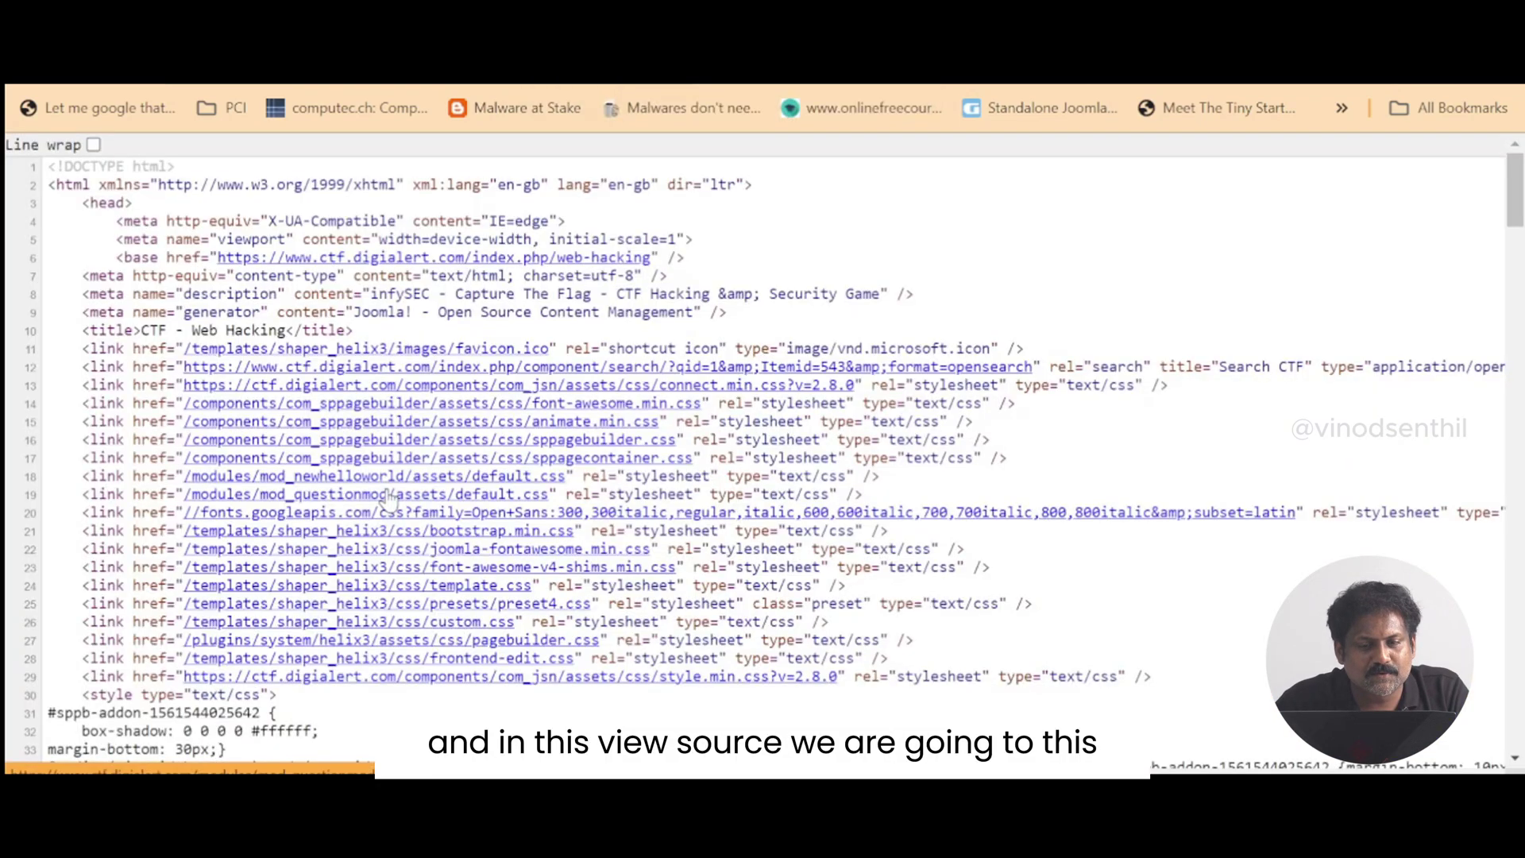
scroll(388, 500, "down", 15)
scroll(388, 500, "down", 2)
scroll(461, 347, "down", 13)
Step: Find 'passwo' in the source and copy the hide.htm link address on line 176
key("ctrl+f")
type("passwo")
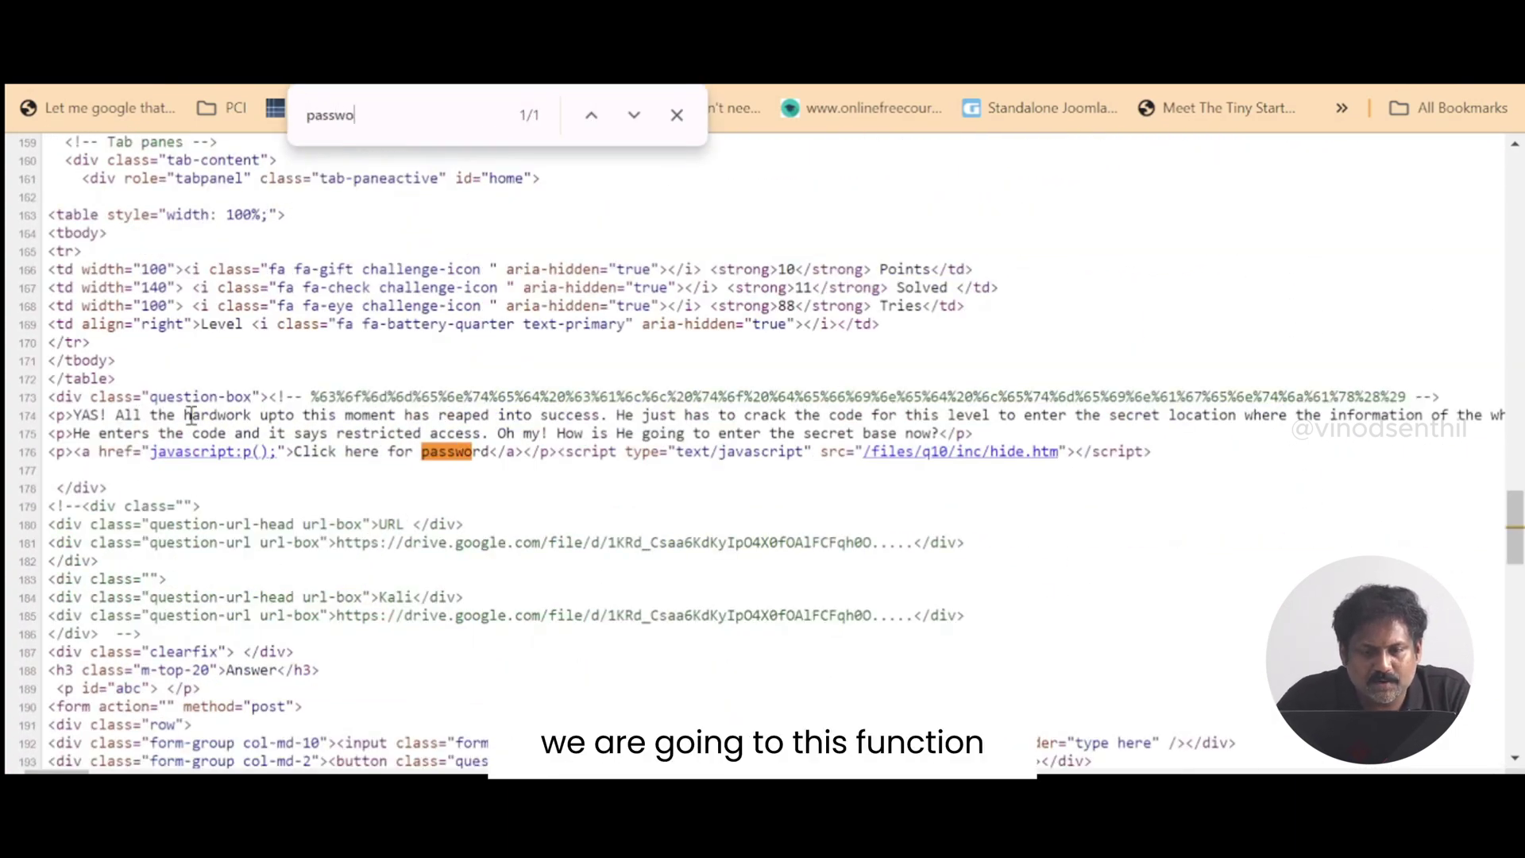
left_click(203, 461)
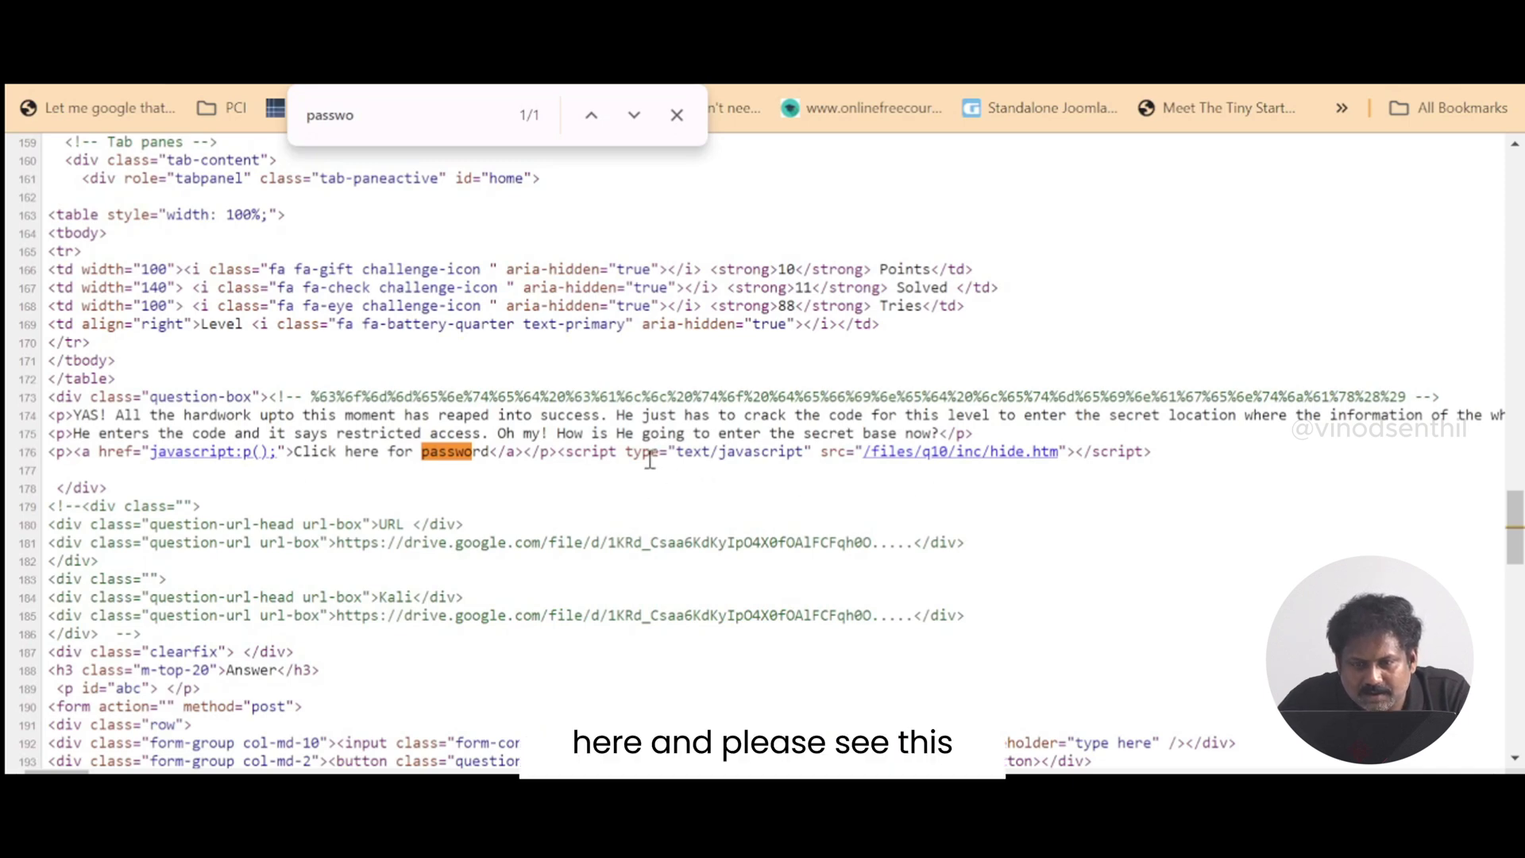
left_click_drag(522, 453, 1166, 459)
left_click(1230, 469)
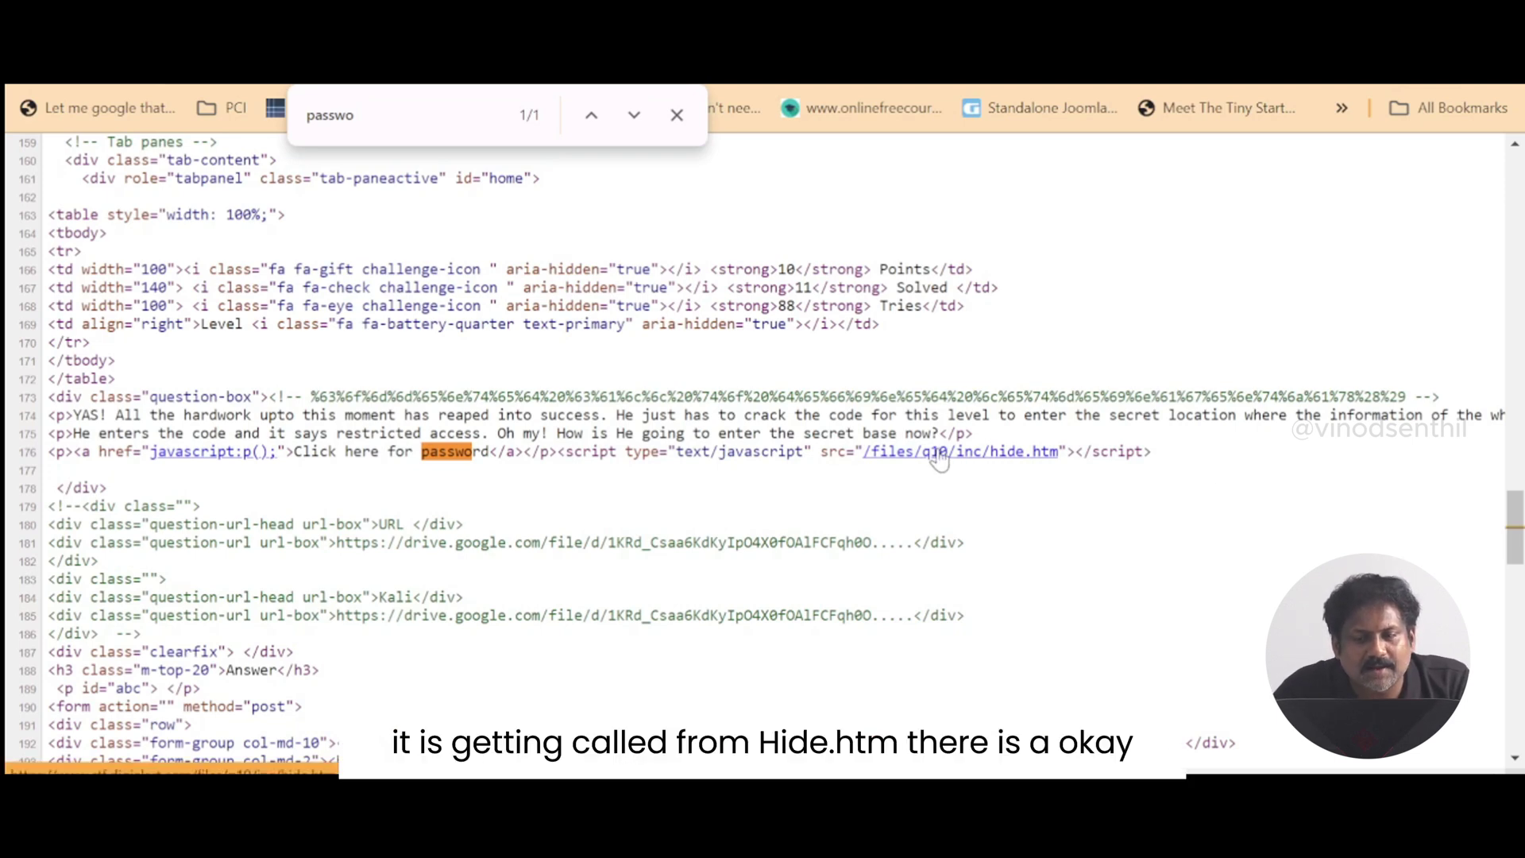
right_click(1000, 458)
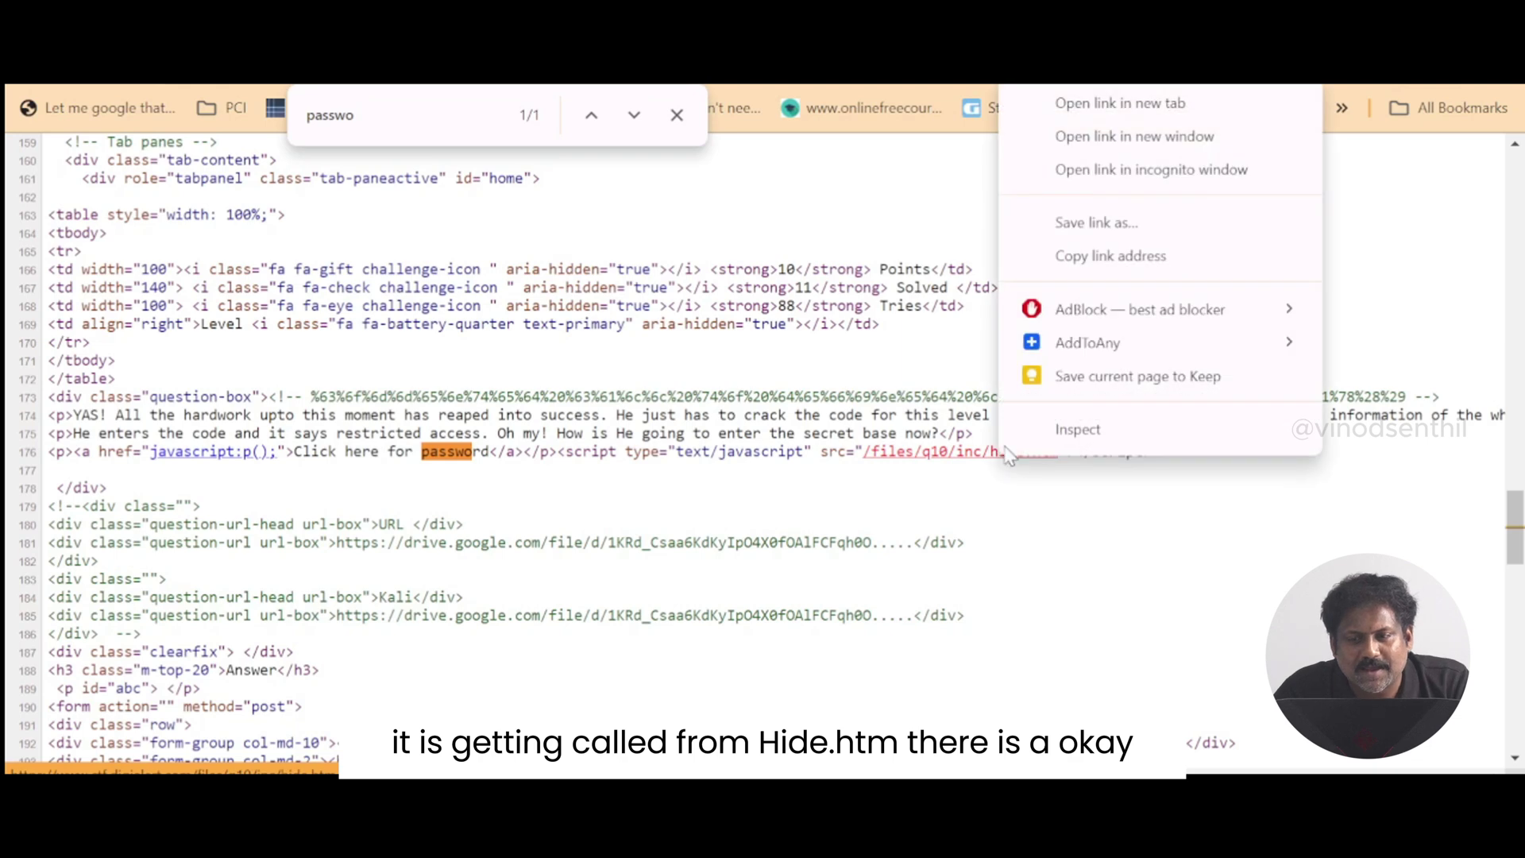
left_click(1144, 256)
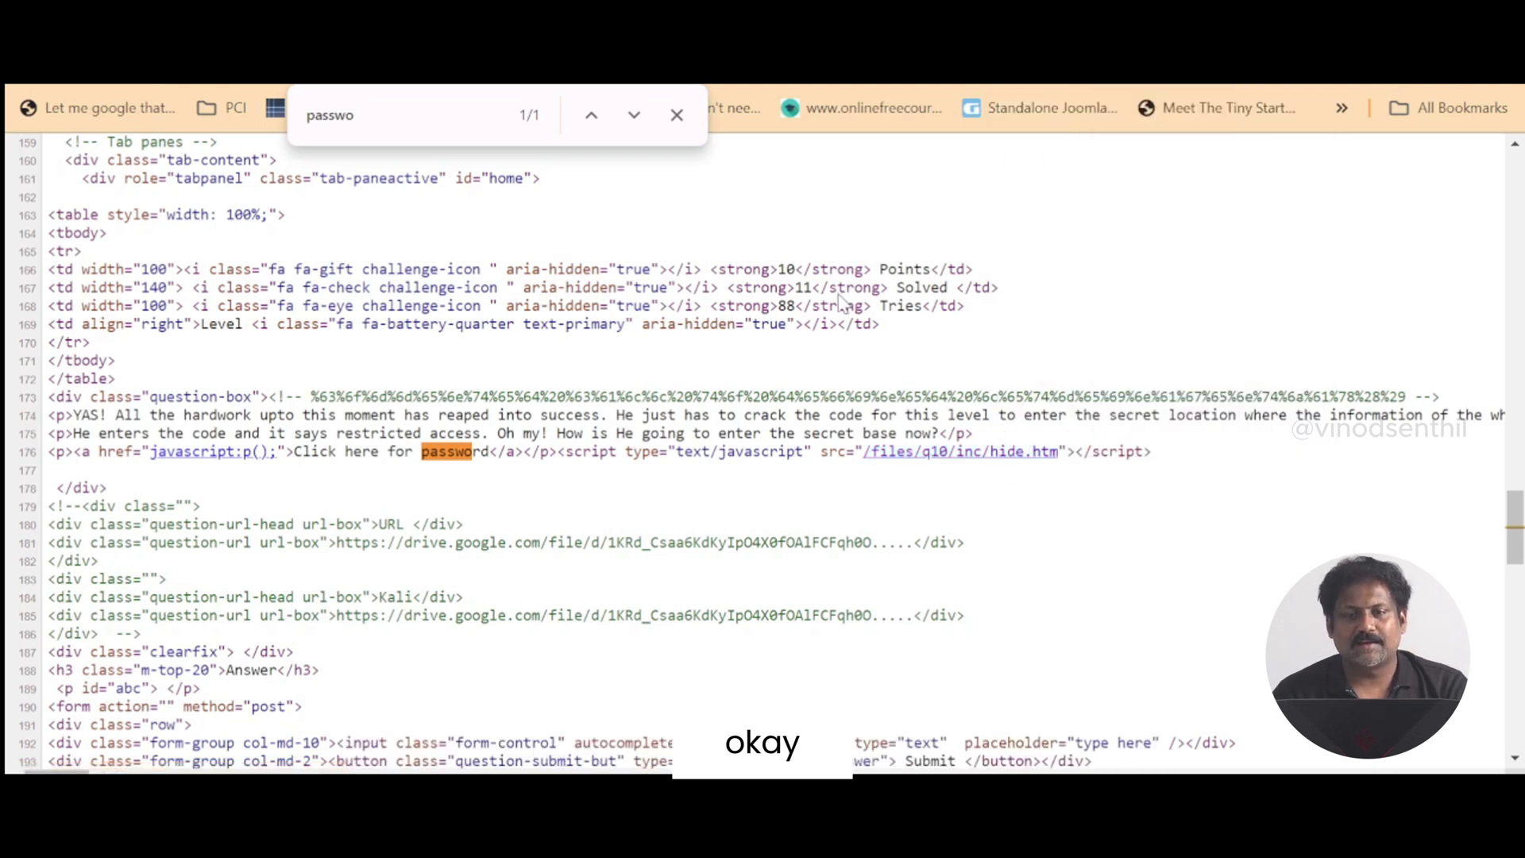
Step: Open hide.htm, confirm its source holds only 'Unauthorised Access', and return to the page
left_click(940, 461)
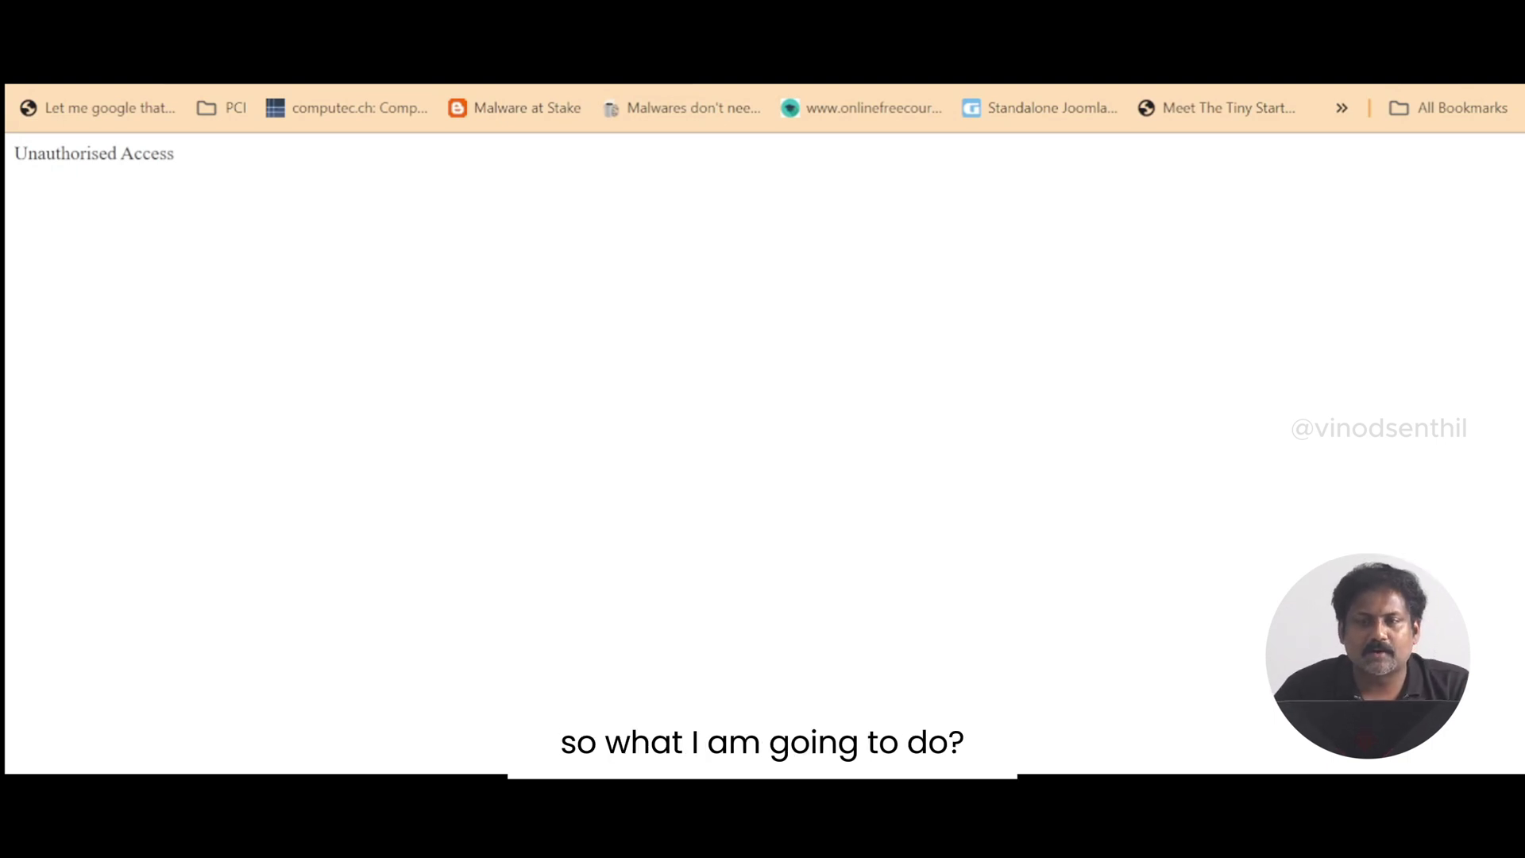
right_click(465, 206)
scroll(588, 477, "down", 3)
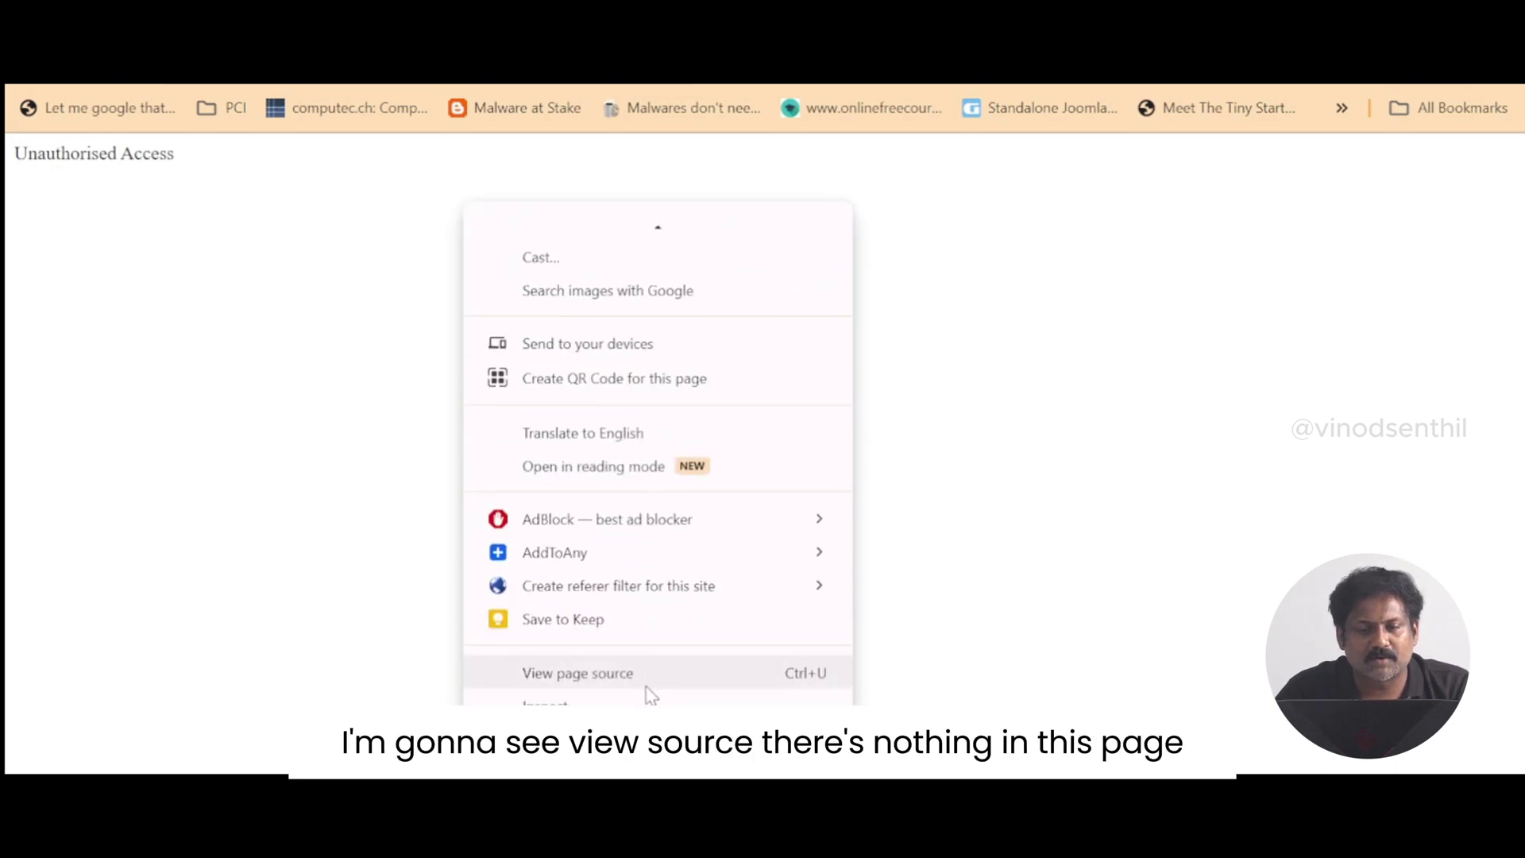
left_click(650, 680)
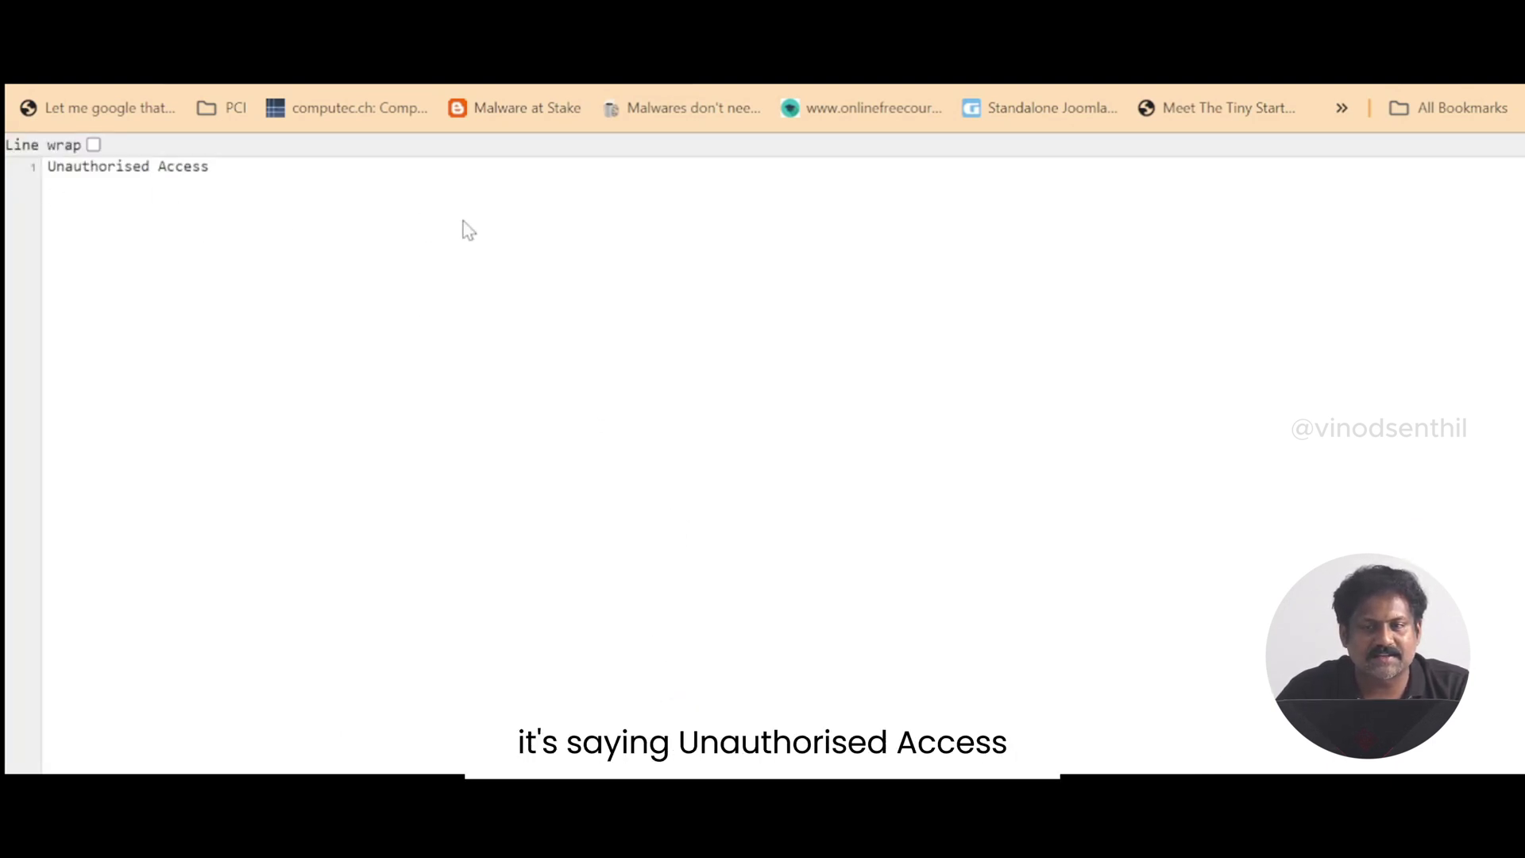
key("ctrl+w")
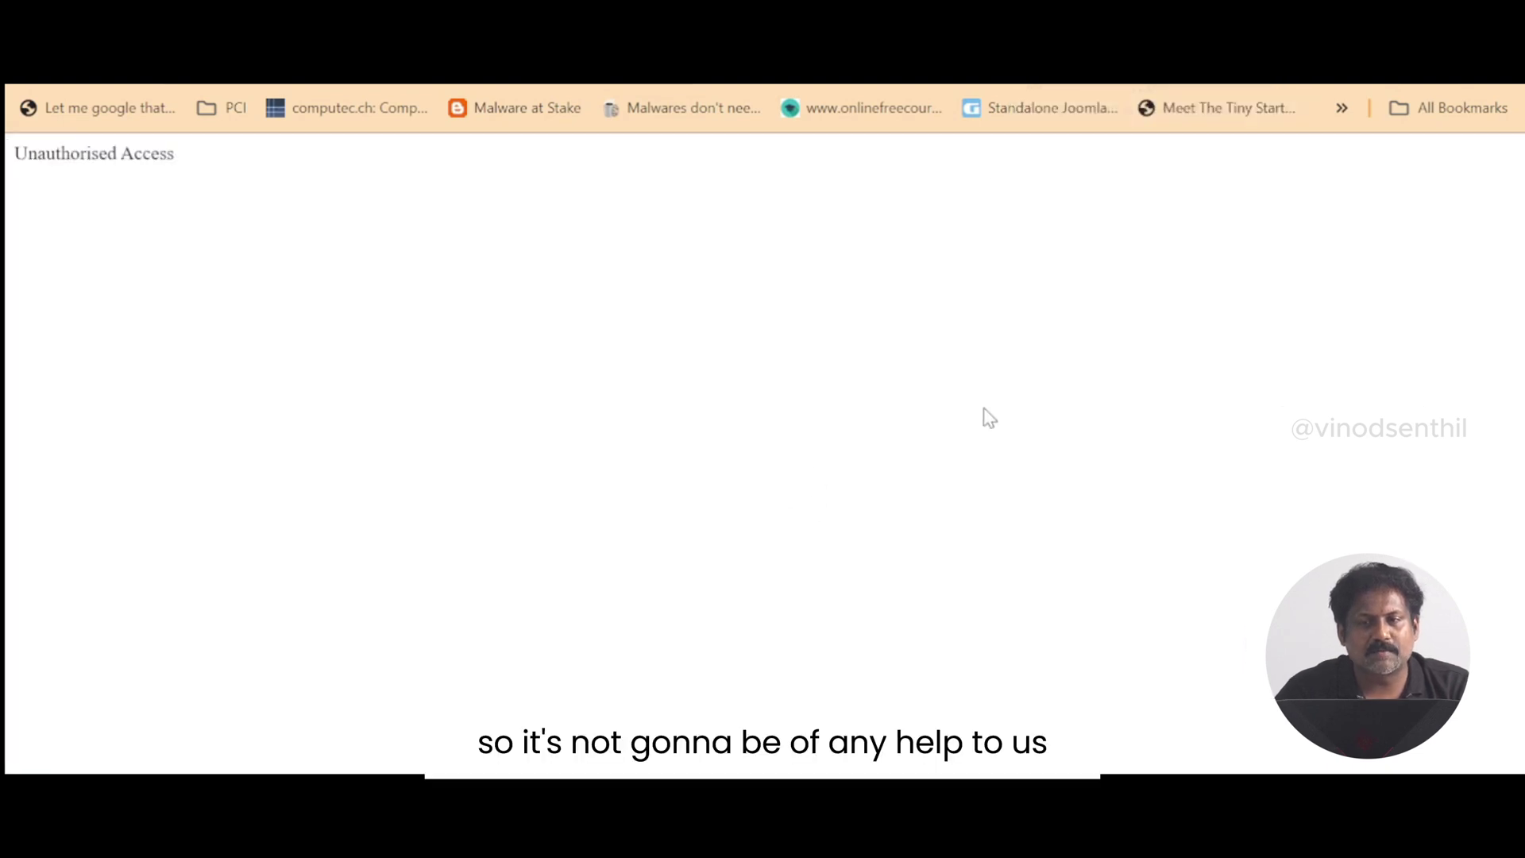
left_click(571, 81)
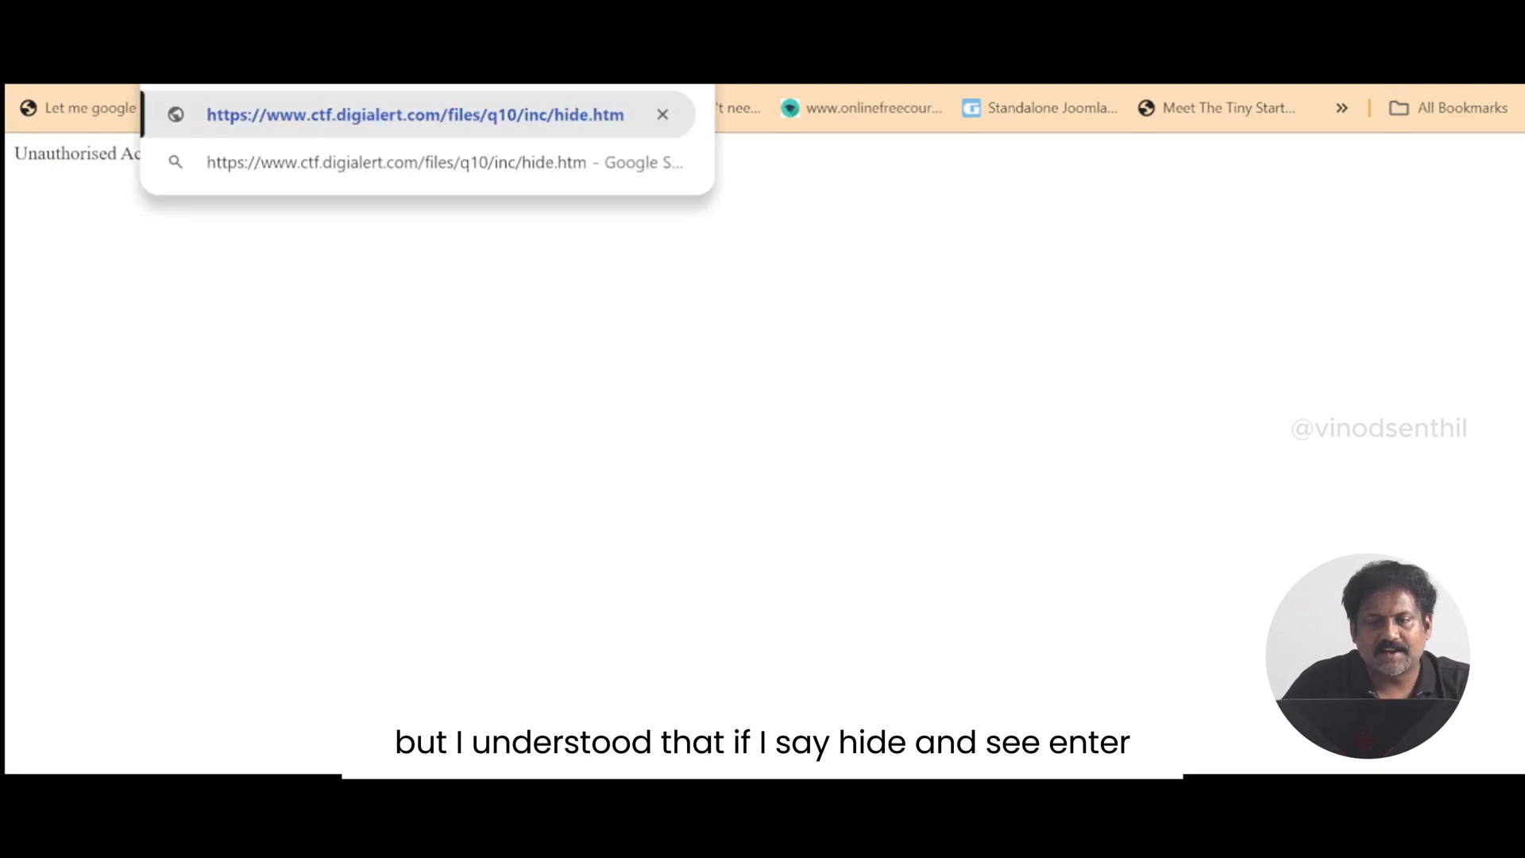
key("Return")
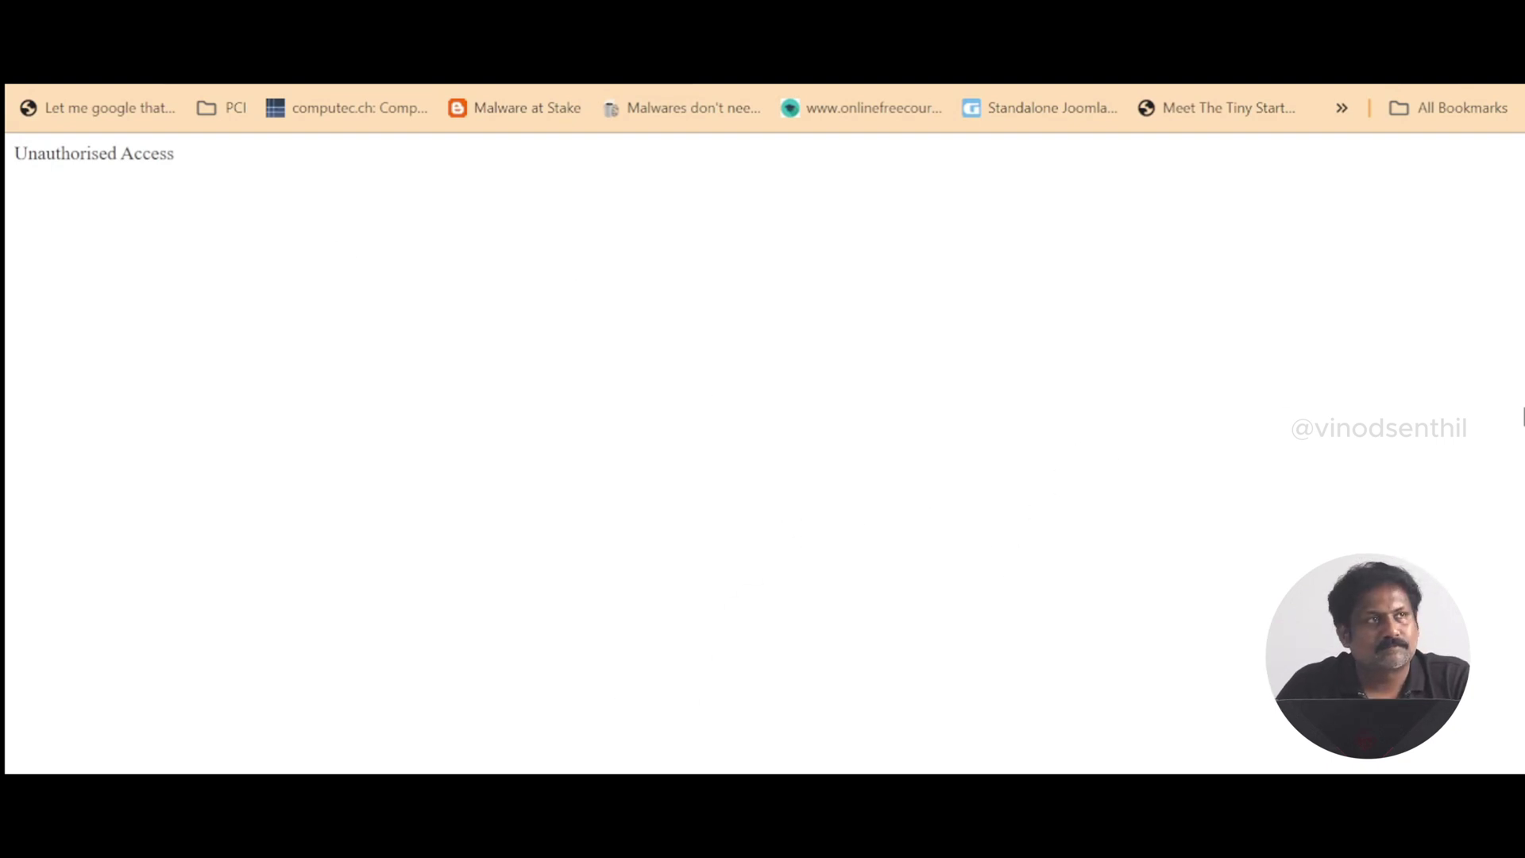
Step: In the password.txt Notepad window, open the hide.htm URL through File > Open
mouse_move(1002, 794)
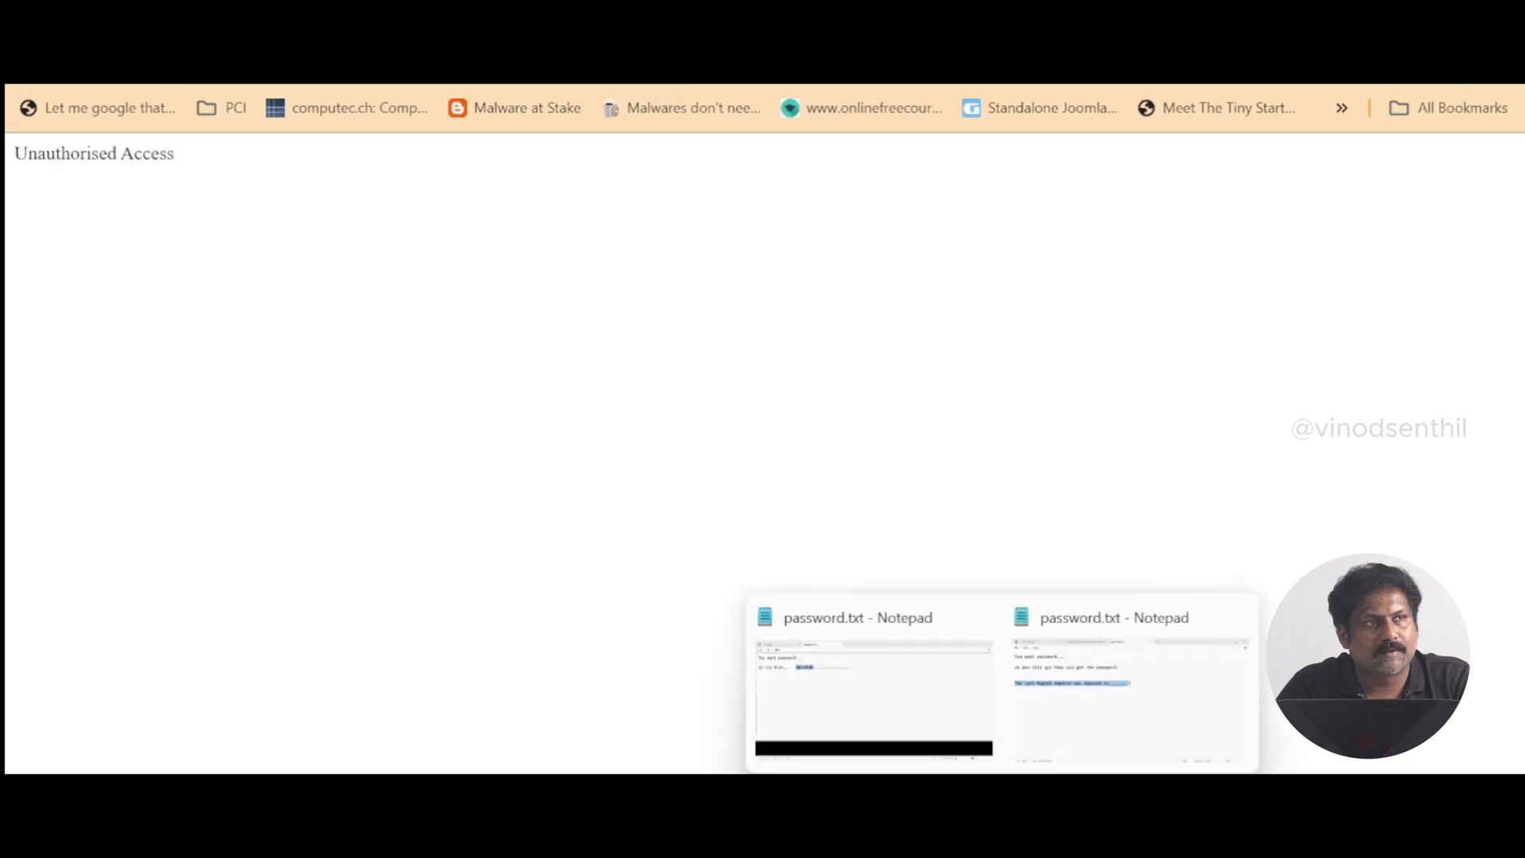
left_click(1056, 696)
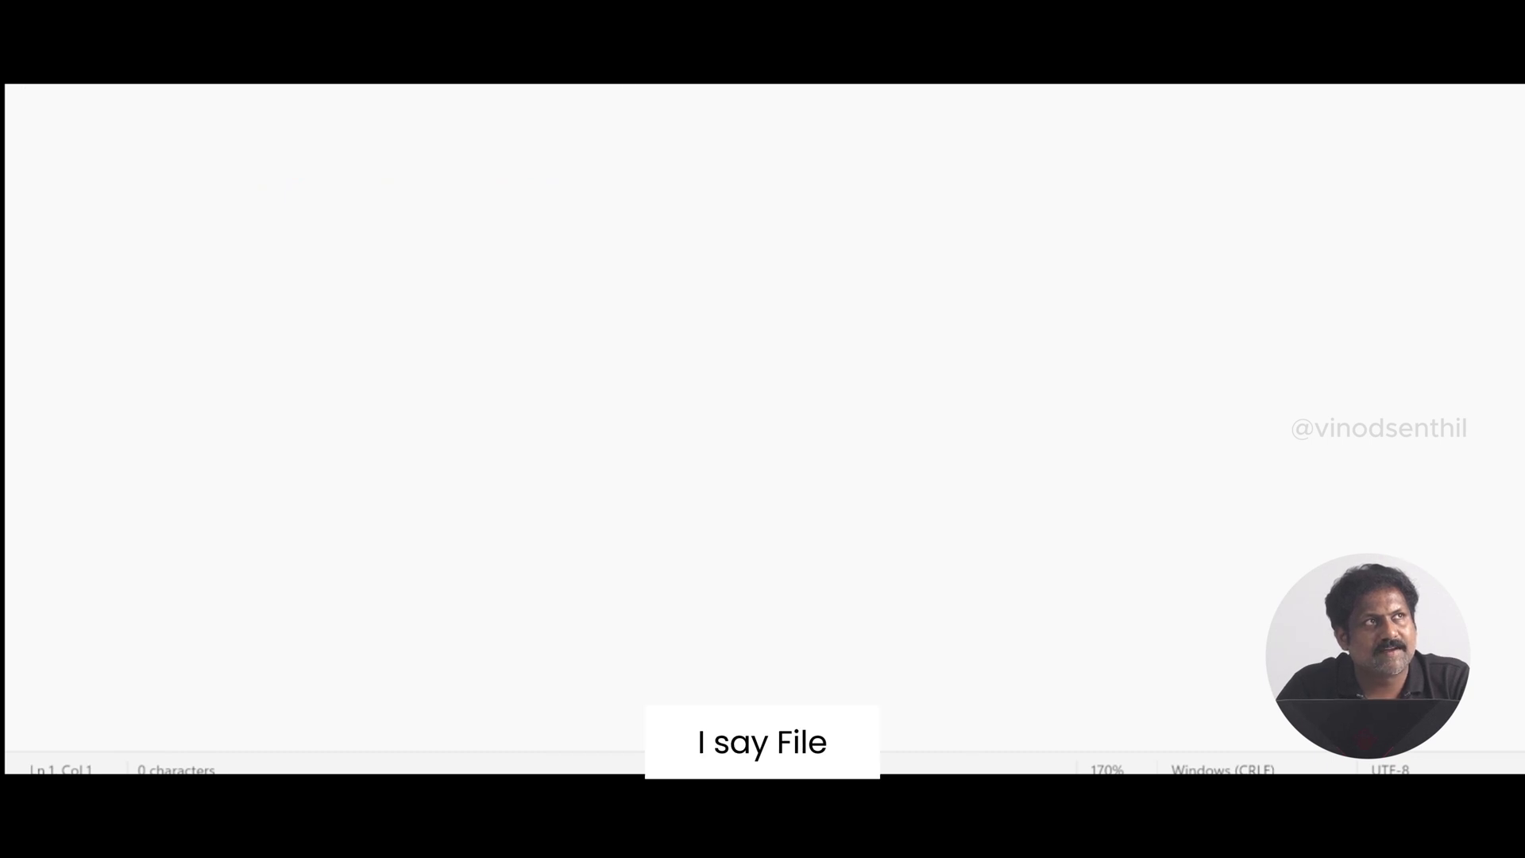
key("alt+f")
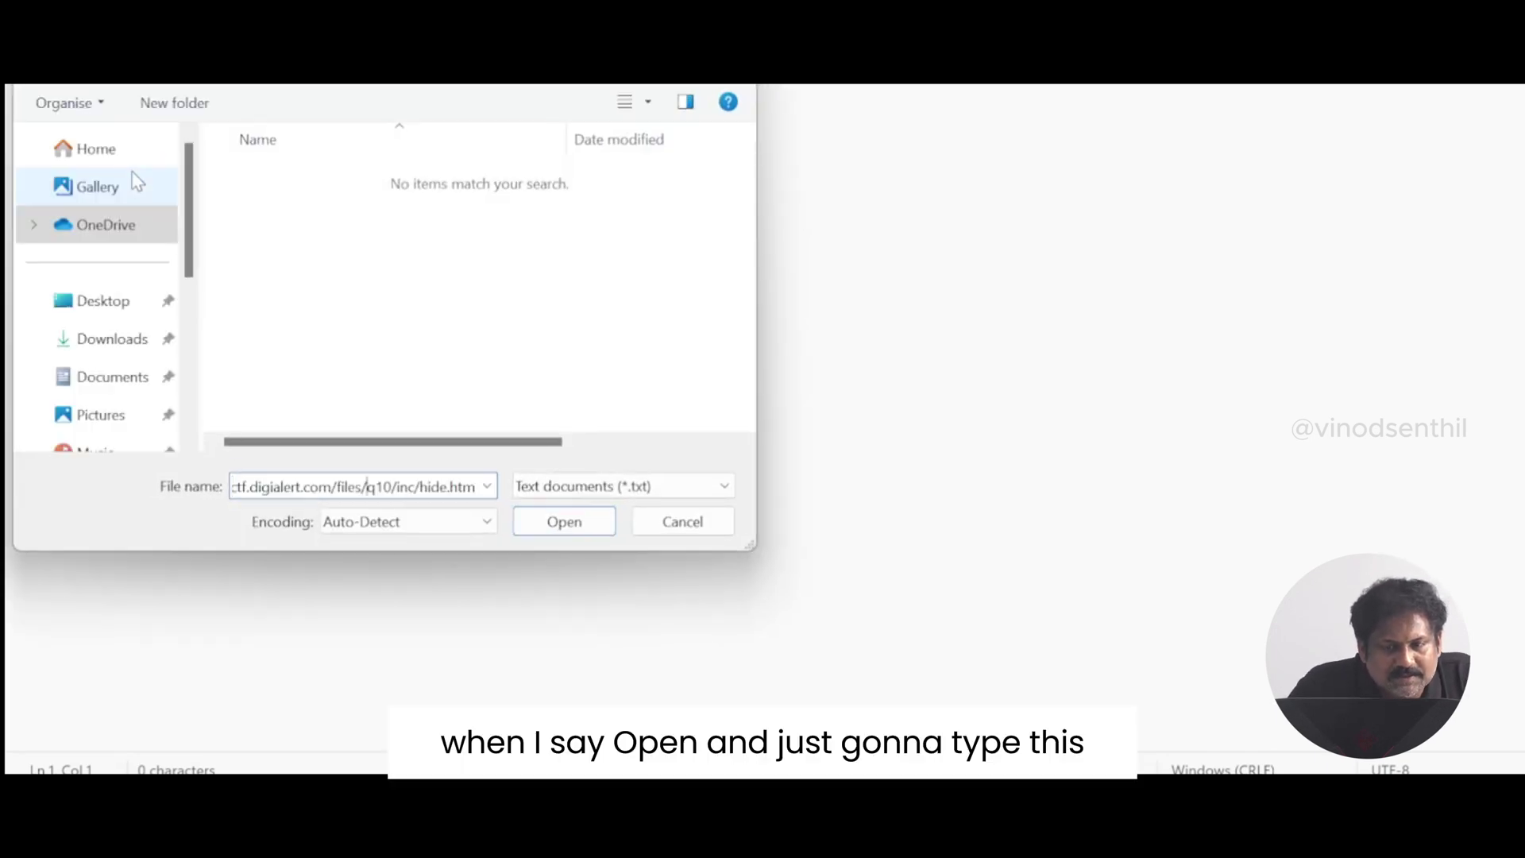
key("Home")
key("End")
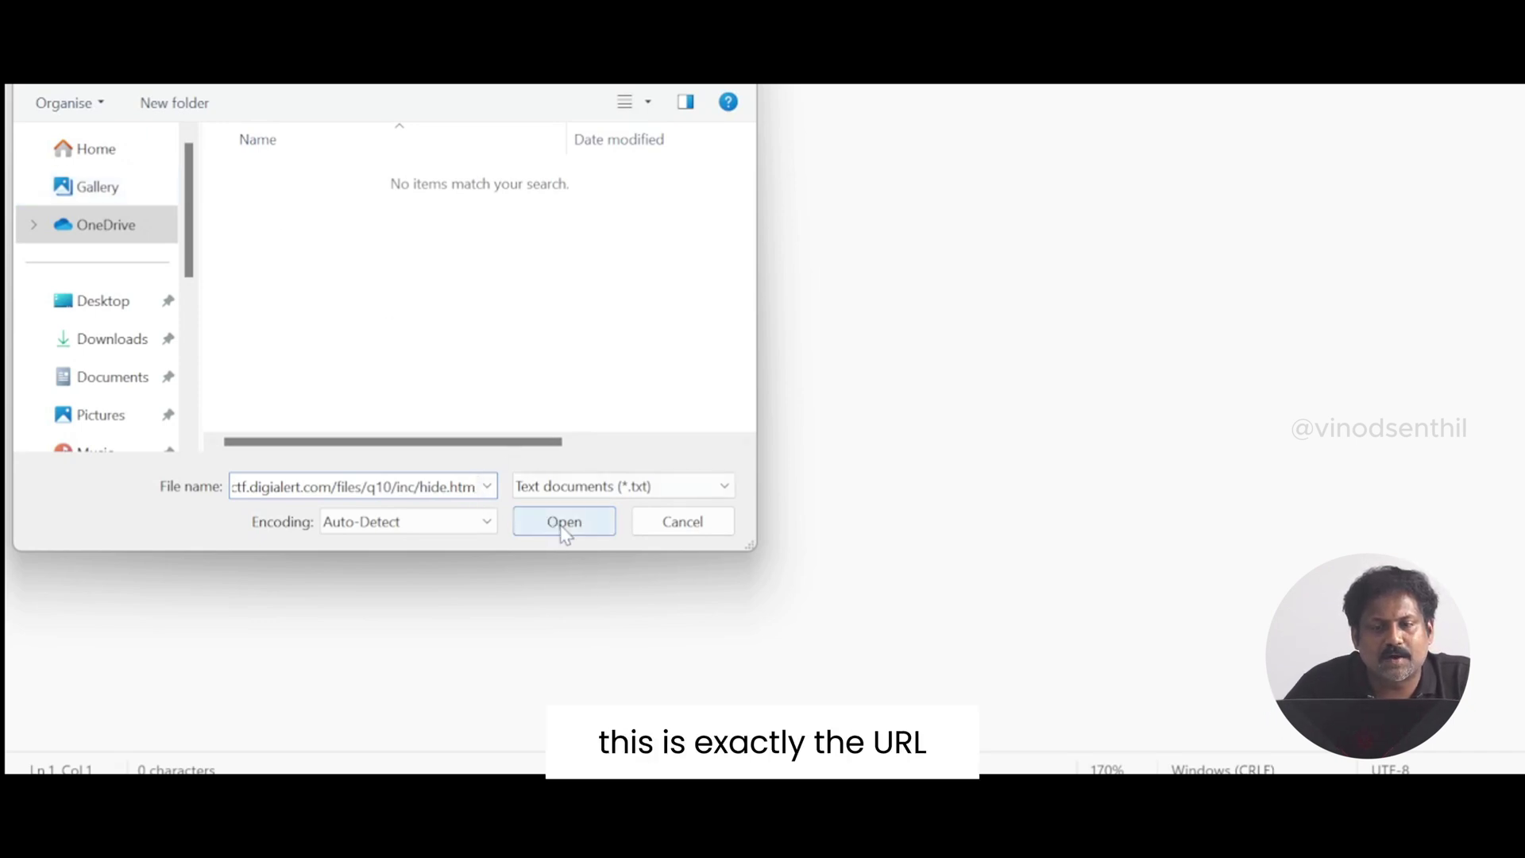
left_click(690, 525)
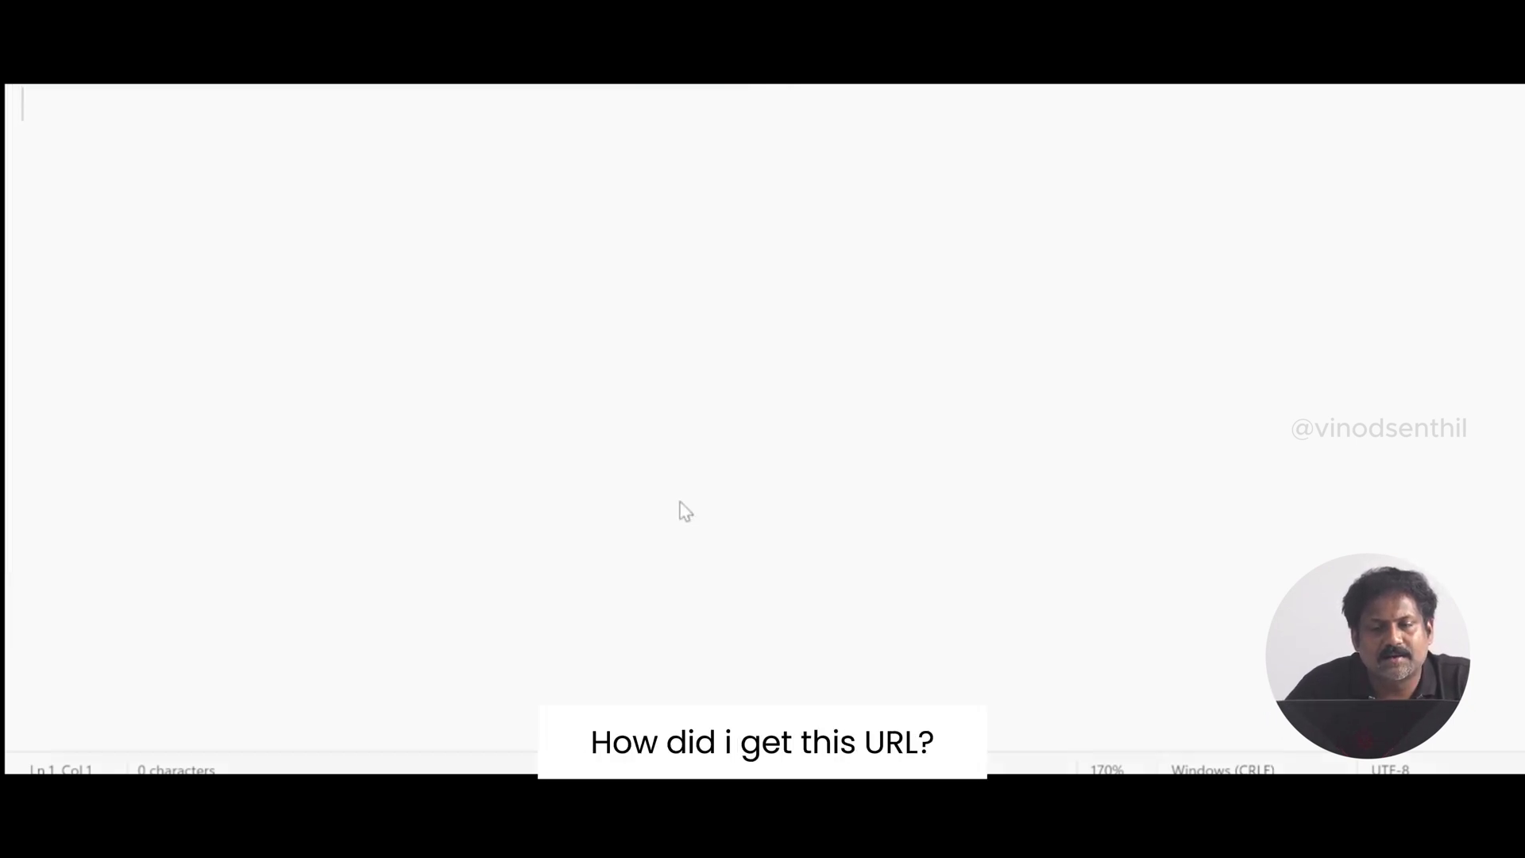
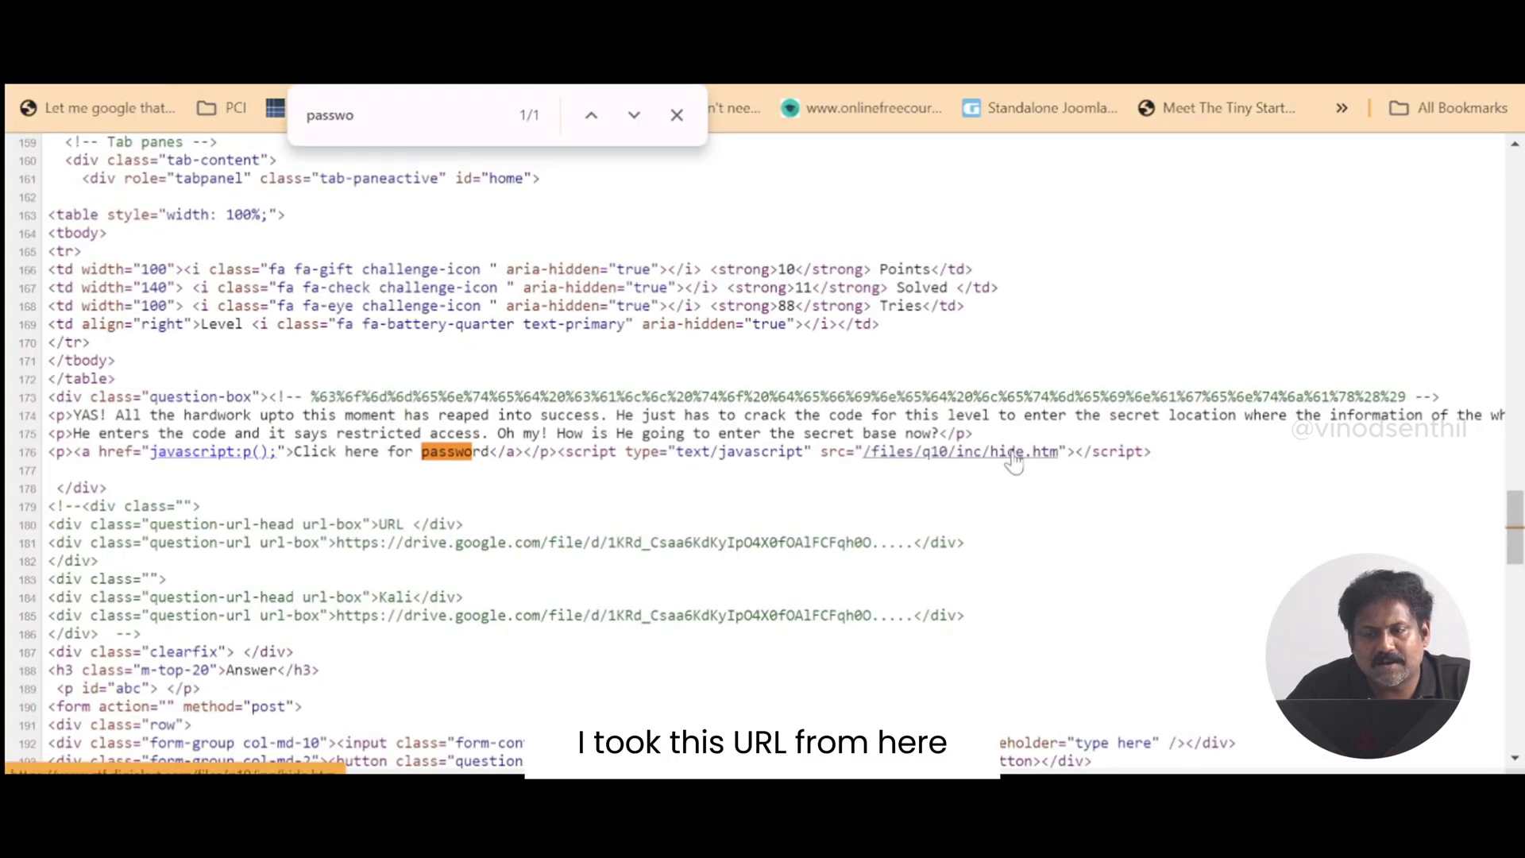
Step: Copy the link address of /files/q10/inc/hide.htm from the page source
right_click(1012, 459)
left_click(1191, 264)
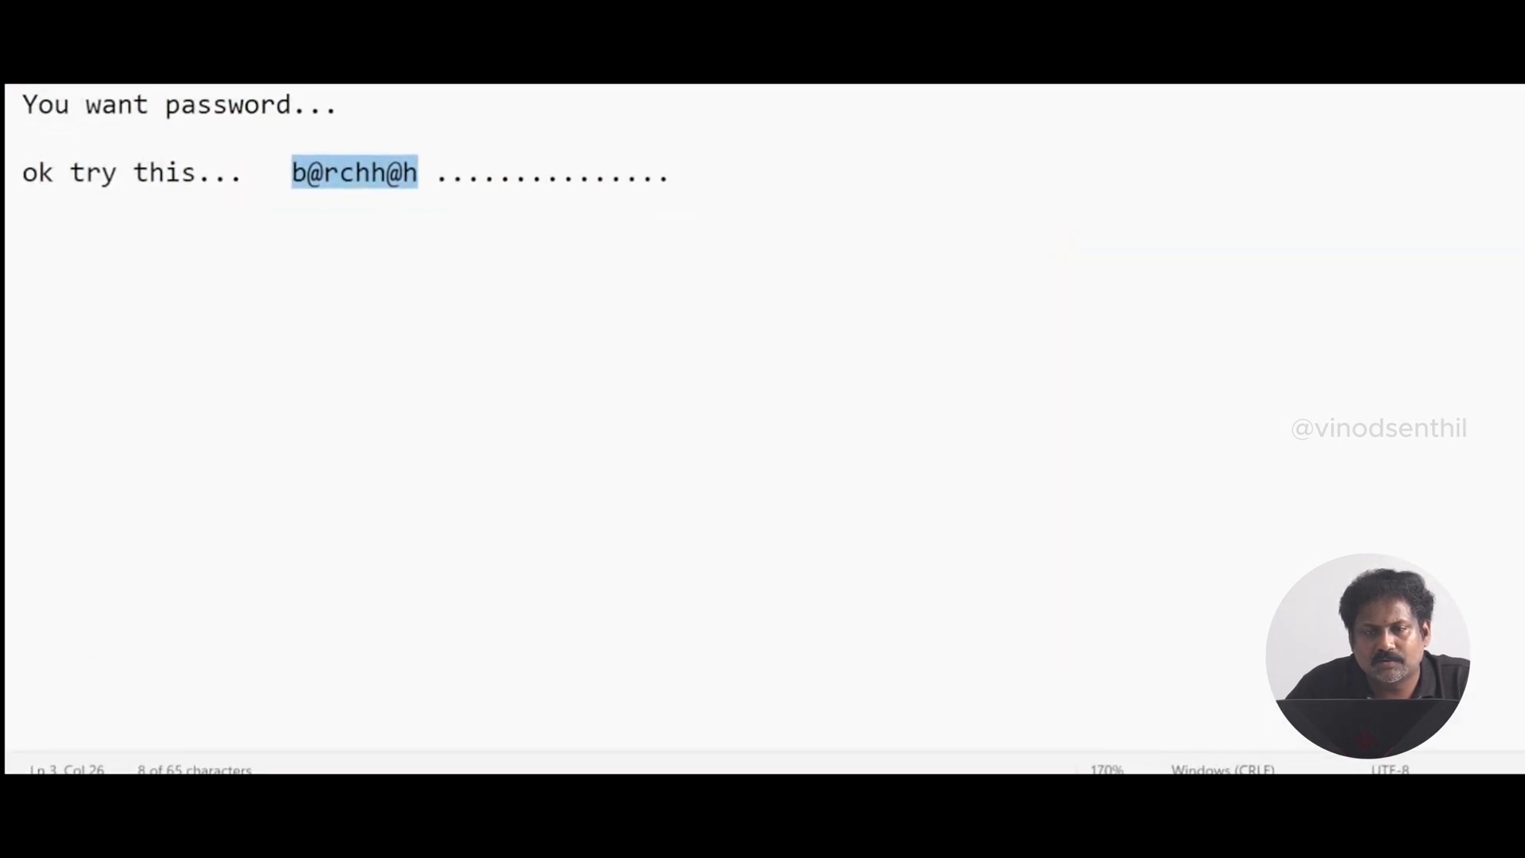
Step: Open hide.htm in Notepad by pasting its copied URL as the file name
key("alt+f")
left_click(73, 168)
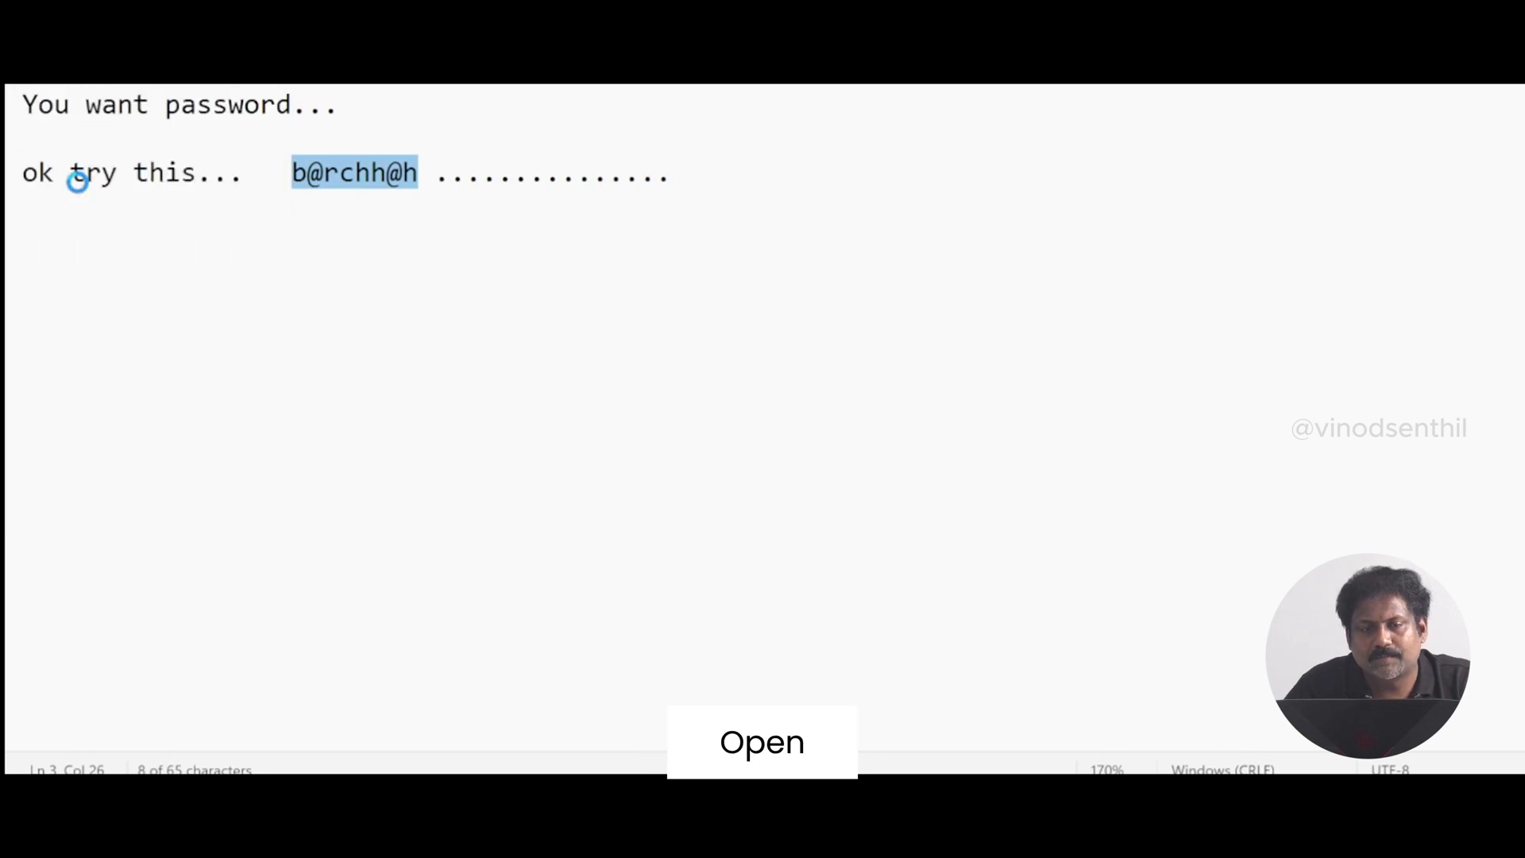
key("ctrl+v")
key("ctrl+a")
key("Return")
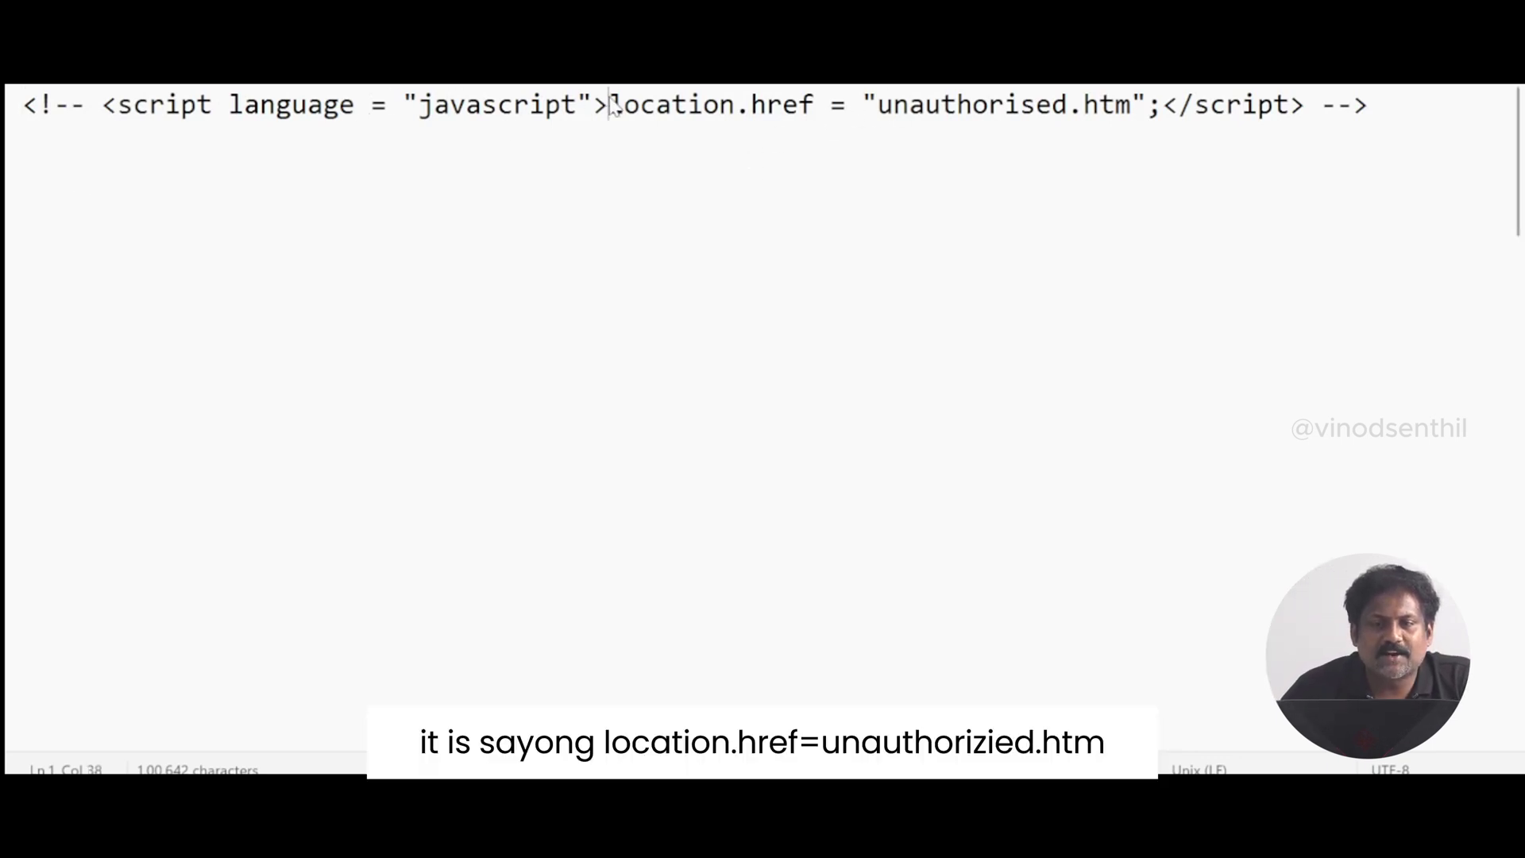
Step: Select 'location.href' in the commented redirect to unauthorised.htm on the first line
left_click_drag(611, 105, 817, 121)
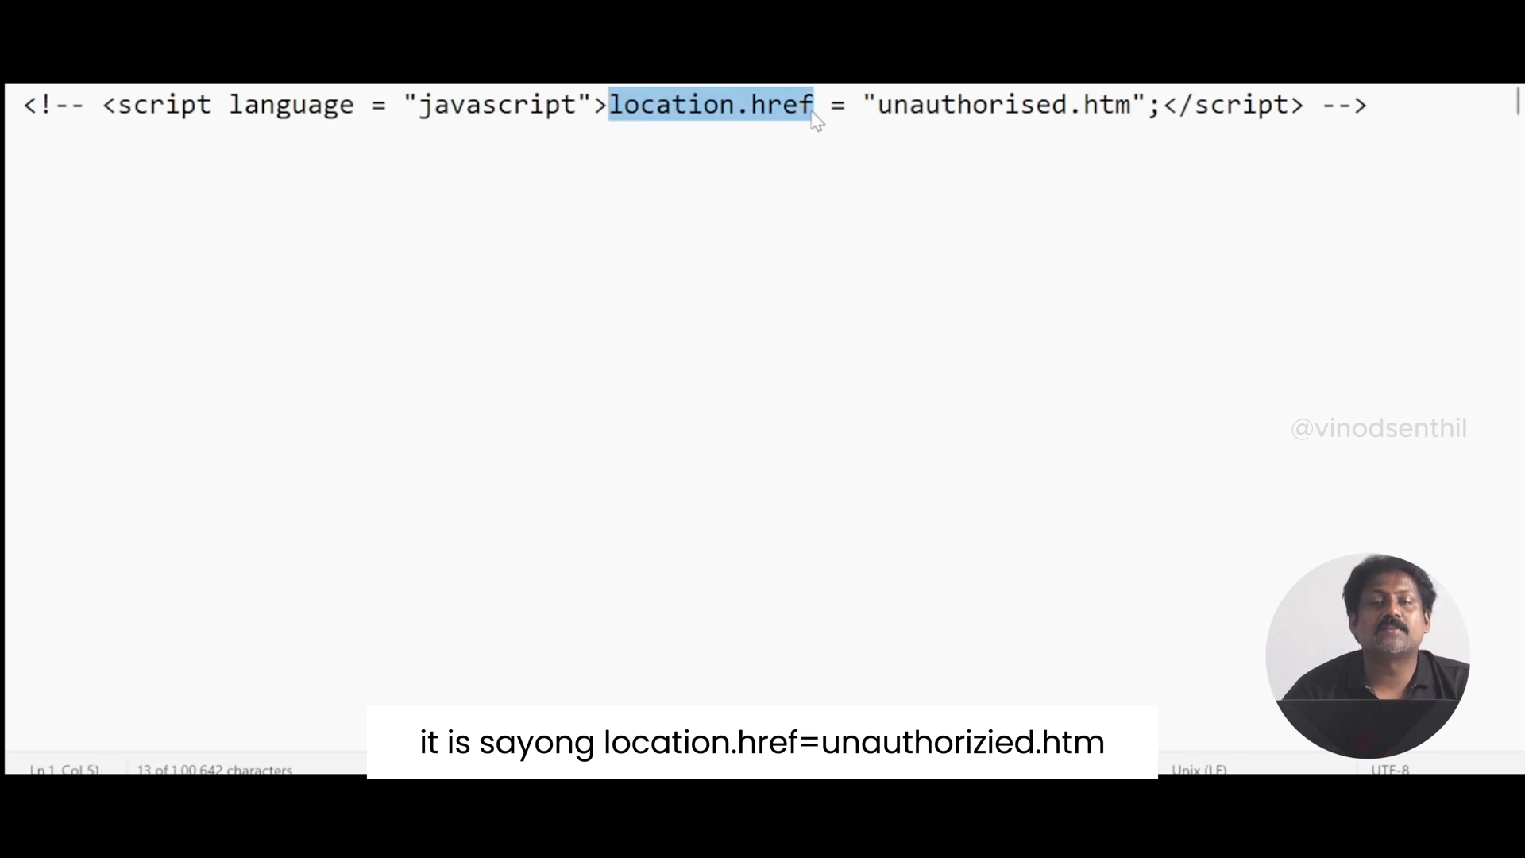